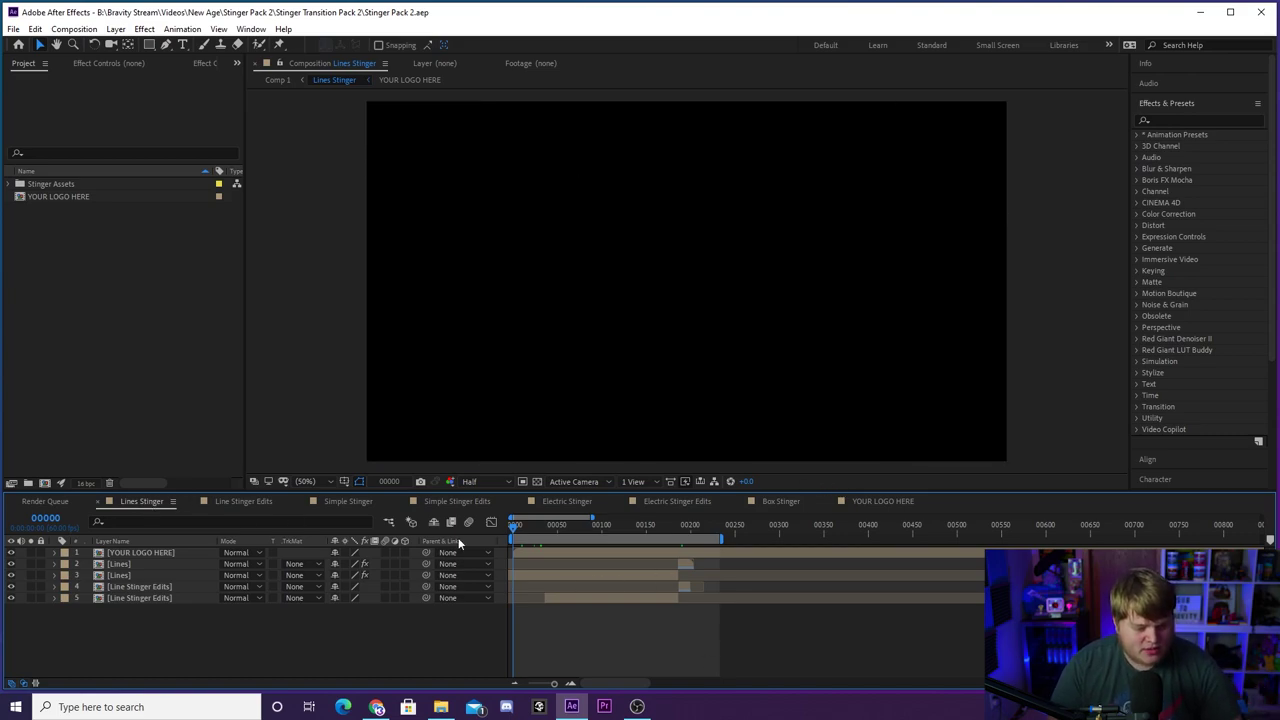
# Step: Scrub through the Lines Stinger animation, then play it back from the first frame
pyautogui.moveTo(517, 526); pyautogui.dragTo(617, 532)
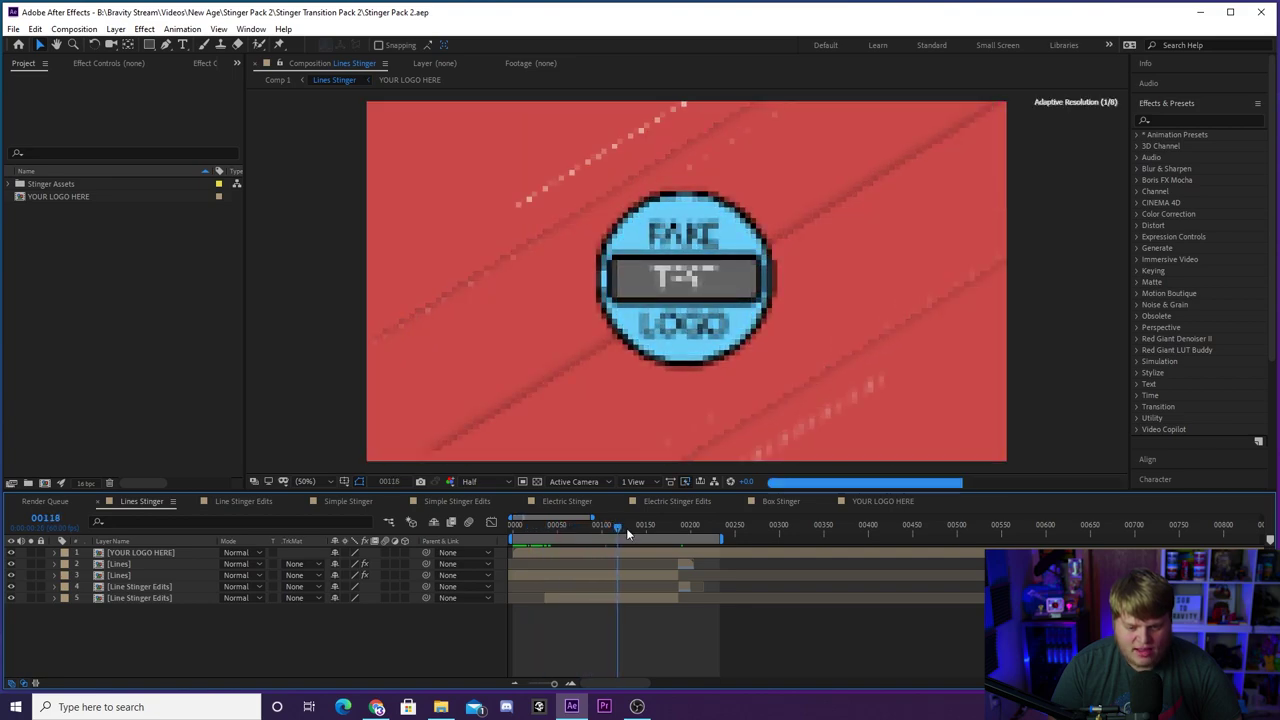
pyautogui.press('Home')
pyautogui.press('space')
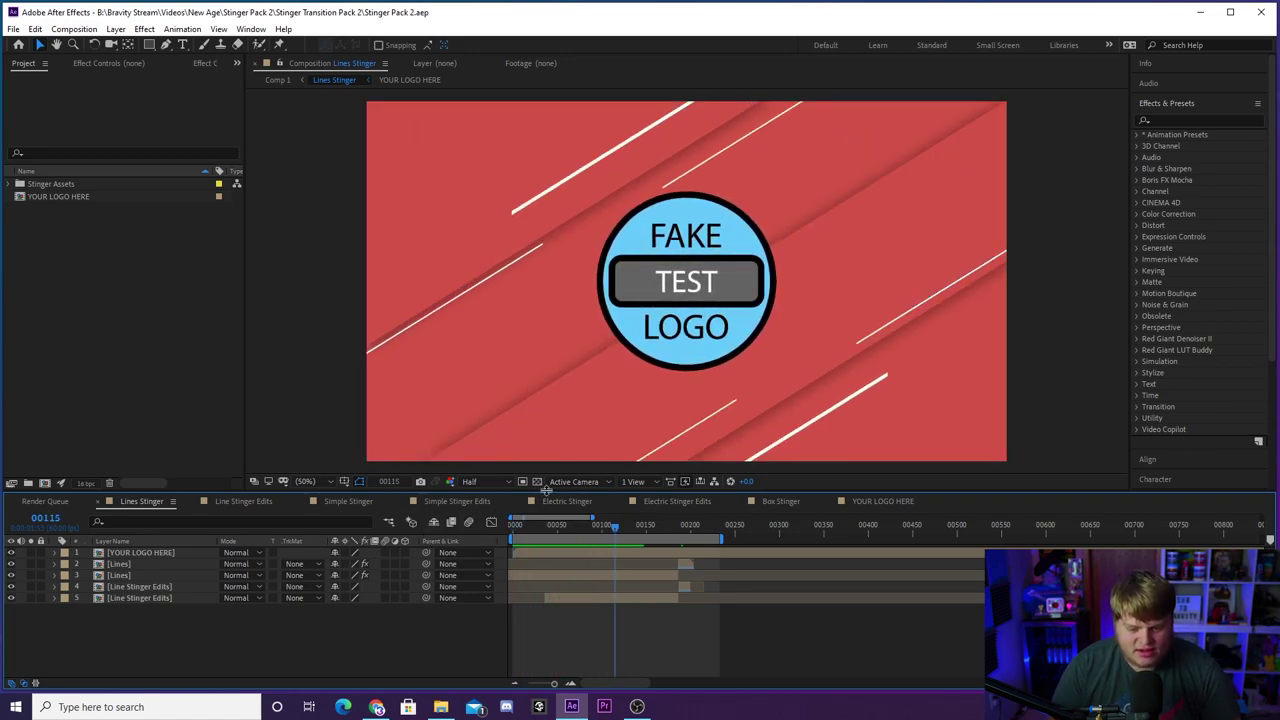
# Step: Open Line Stinger Edits and inspect the Fill settings of the Rectangle 1 layers
pyautogui.click(243, 501)
pyautogui.click(152, 587)
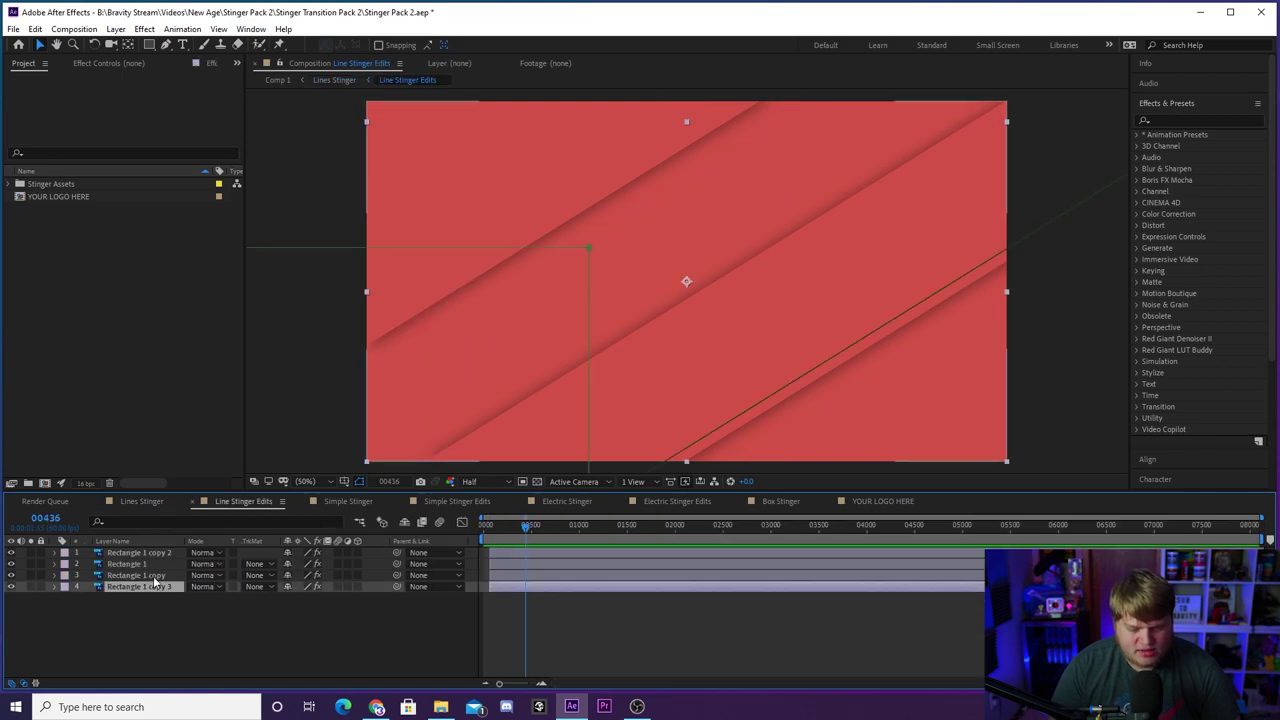
pyautogui.click(152, 576)
pyautogui.click(152, 564)
pyautogui.click(152, 553)
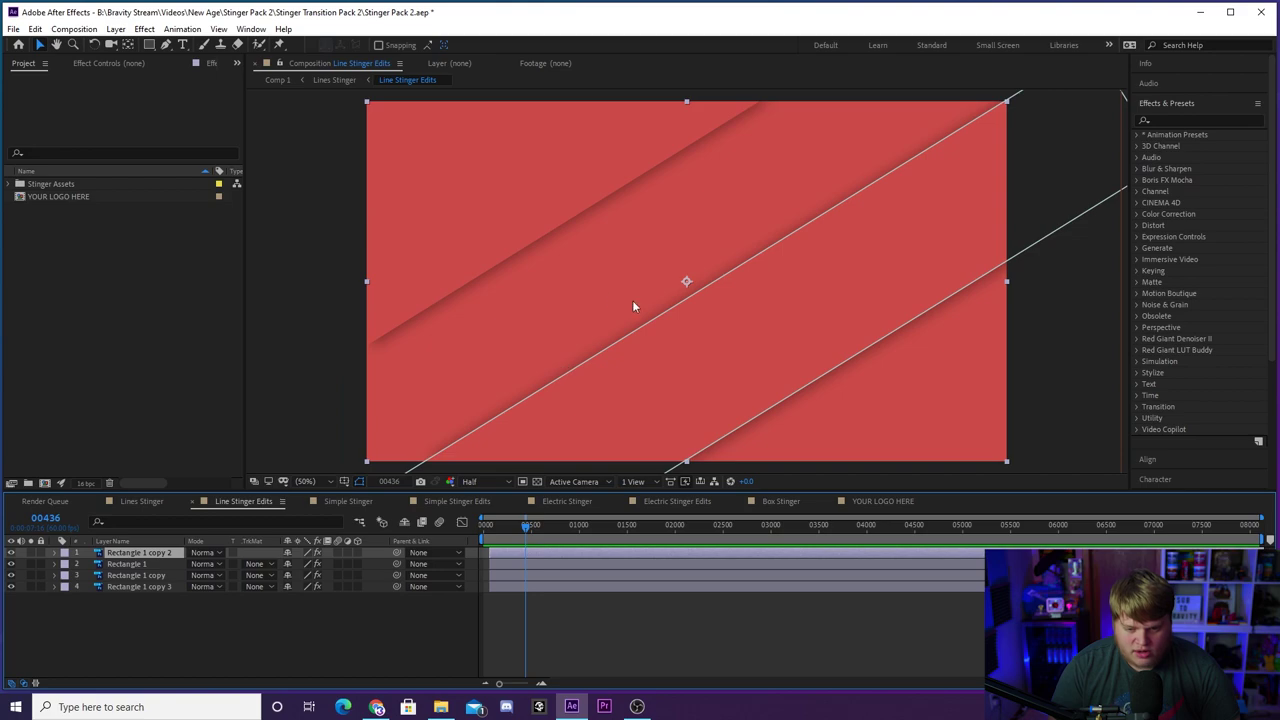
pyautogui.click(116, 66)
pyautogui.click(145, 564)
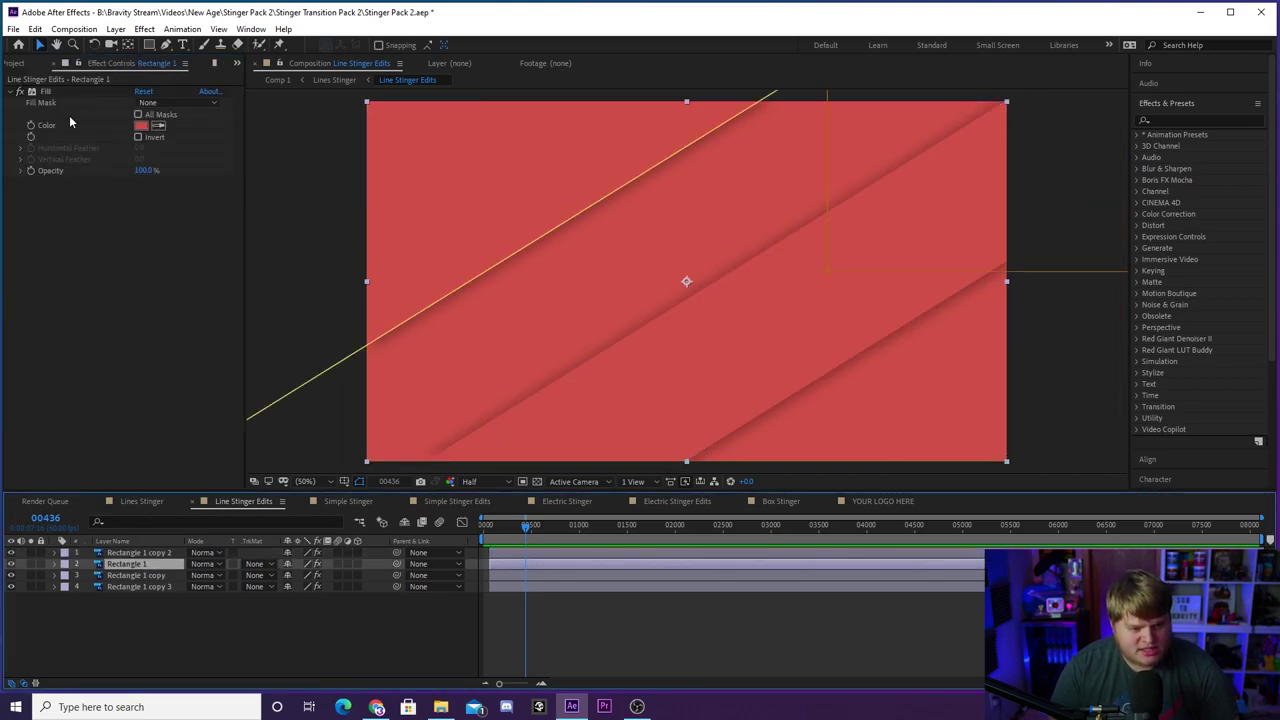
pyautogui.click(150, 576)
pyautogui.click(152, 588)
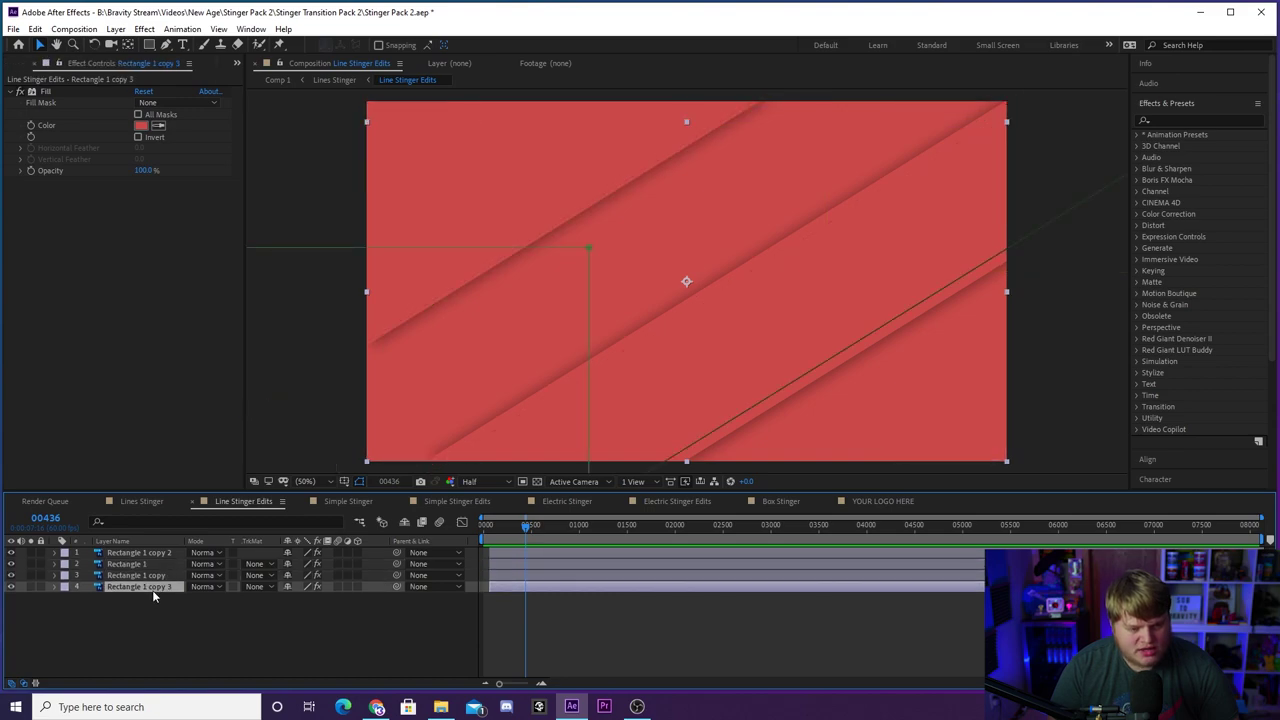
# Step: Change the Rectangle 1 copy 3 Fill colour to bright green
pyautogui.click(148, 127)
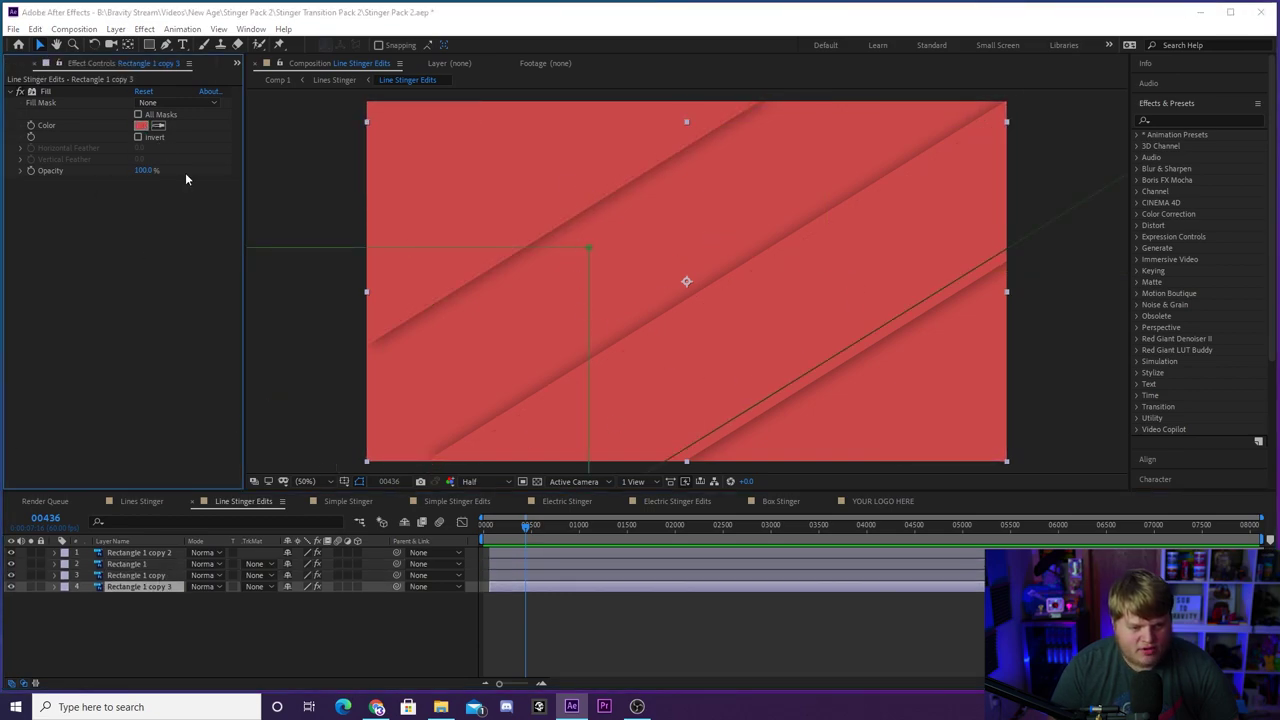
pyautogui.moveTo(692, 487); pyautogui.dragTo(757, 540)
pyautogui.click(776, 510)
pyautogui.click(727, 444)
pyautogui.click(884, 394)
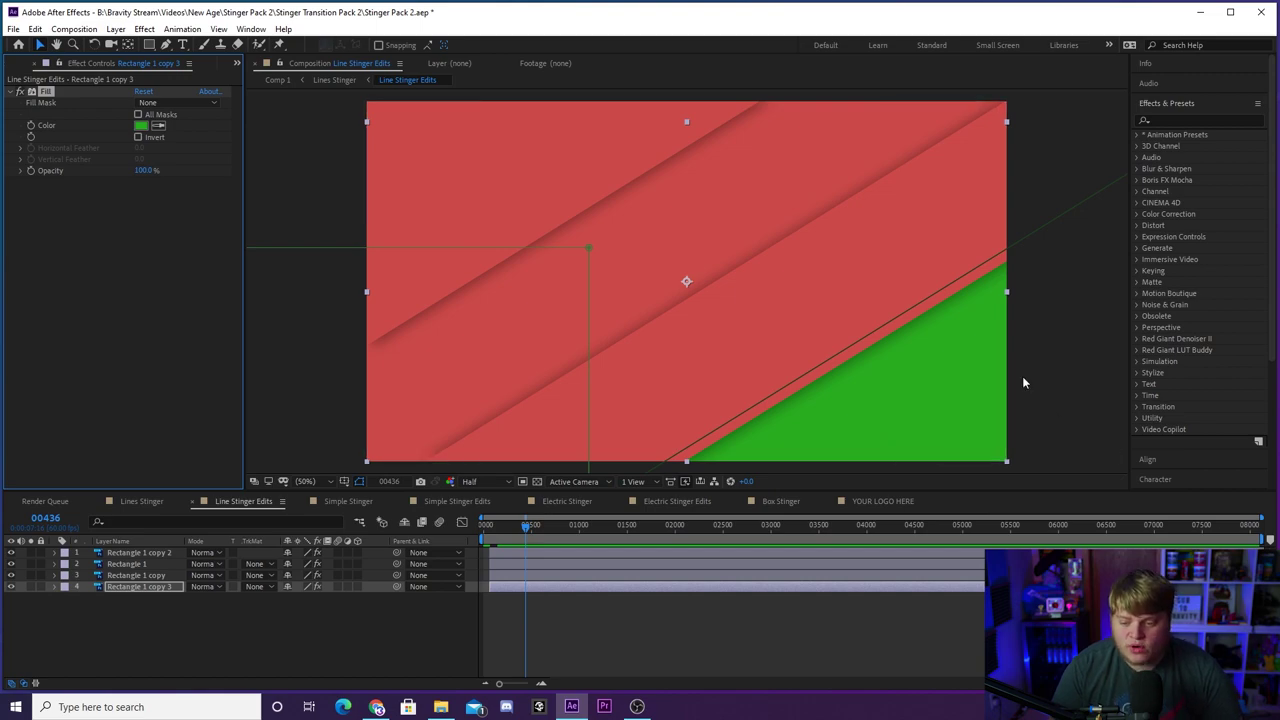
# Step: Change the Rectangle 1 Fill colour to a saturated blue
pyautogui.click(126, 564)
pyautogui.click(141, 125)
pyautogui.click(776, 455)
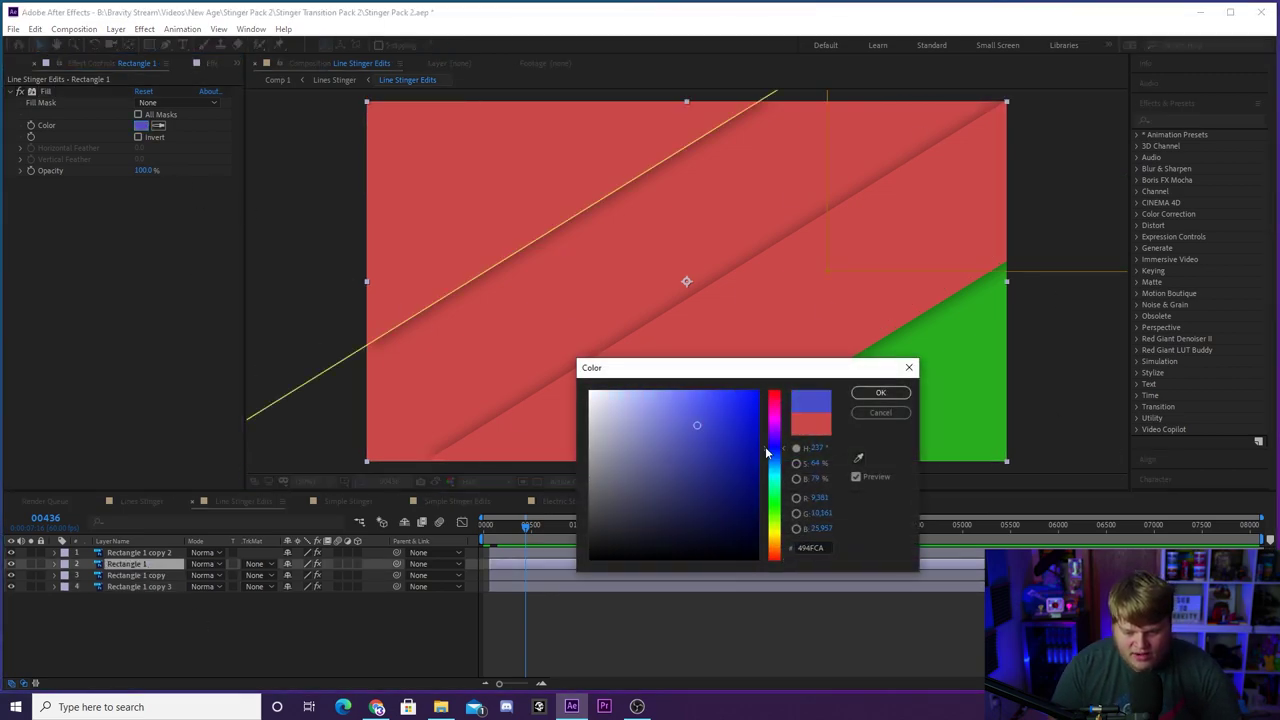
pyautogui.click(728, 421)
pyautogui.click(880, 392)
pyautogui.click(319, 670)
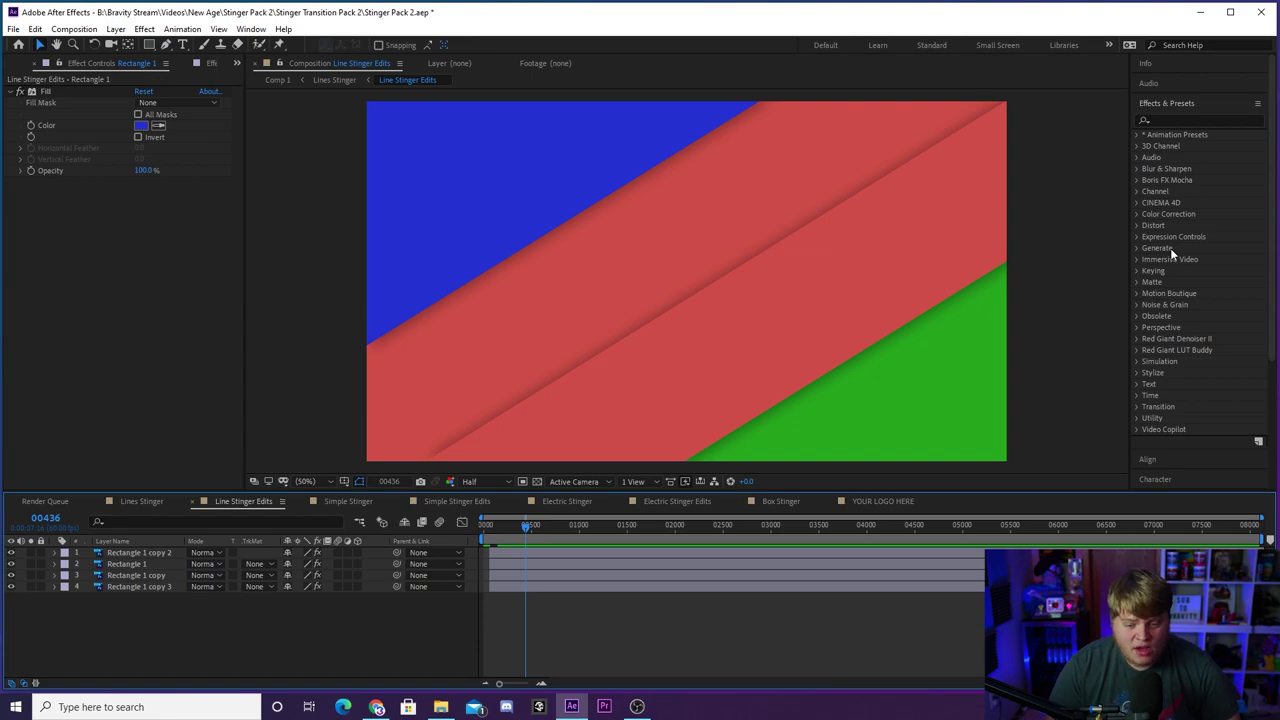
# Step: Undo the recolours, return to Lines Stinger, and select the Lines layers to view their Fill
pyautogui.hotkey('ctrl', 'z')
pyautogui.hotkey('ctrl', 'z')
pyautogui.hotkey('ctrl', 'z')
pyautogui.hotkey('ctrl', 'z')
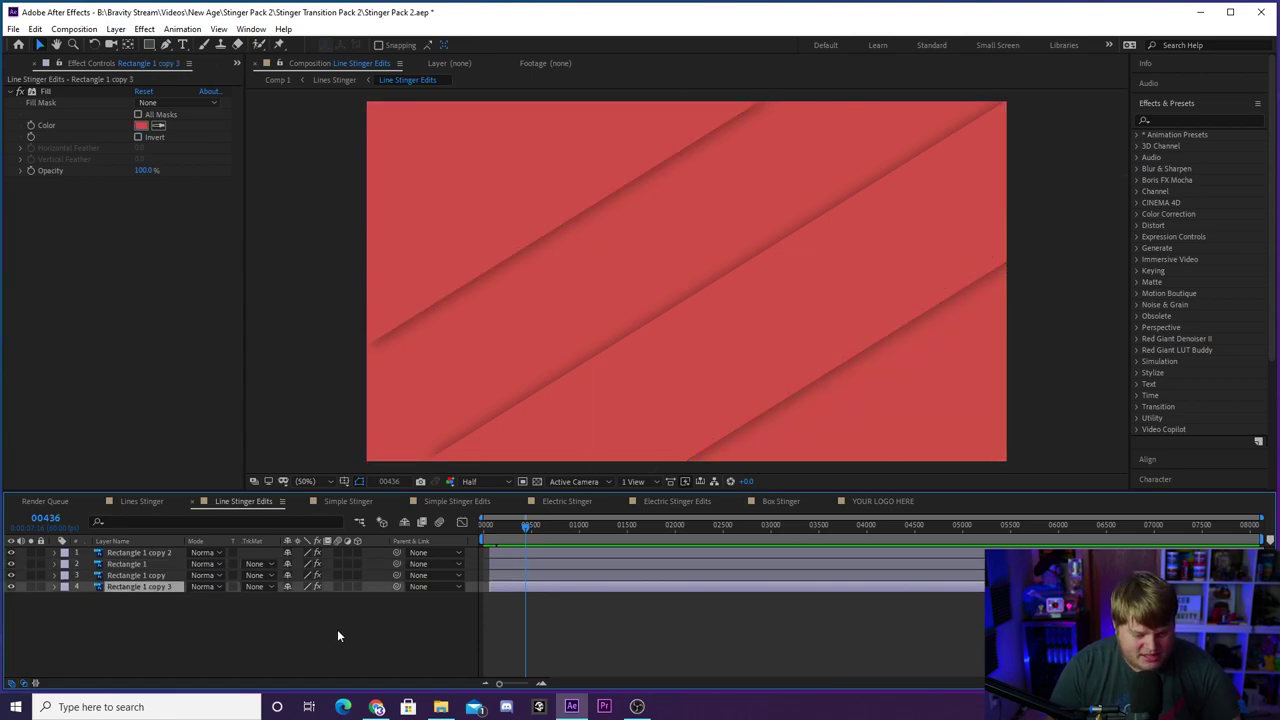
pyautogui.click(338, 636)
pyautogui.click(145, 501)
pyautogui.click(132, 567)
pyautogui.click(133, 577)
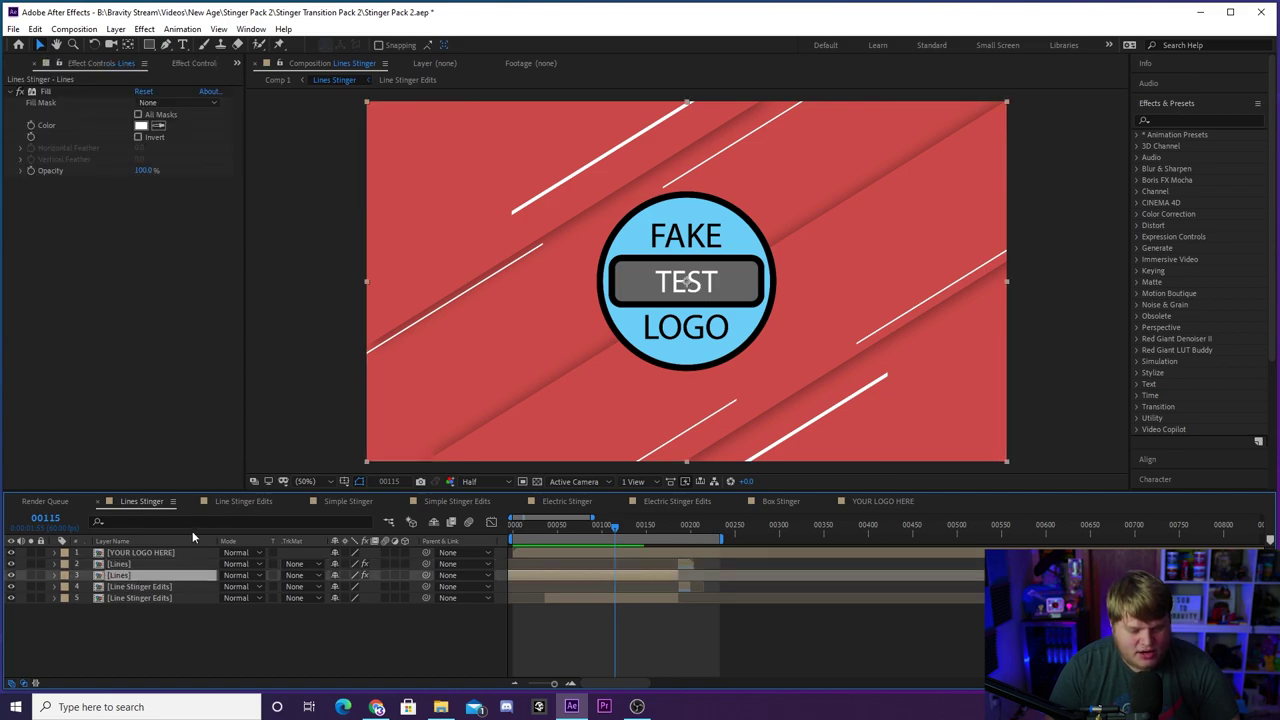
# Step: Try a cyan Fill on the Lines layer, undo back to white, then open YOUR LOGO HERE
pyautogui.click(140, 127)
pyautogui.click(774, 478)
pyautogui.click(720, 430)
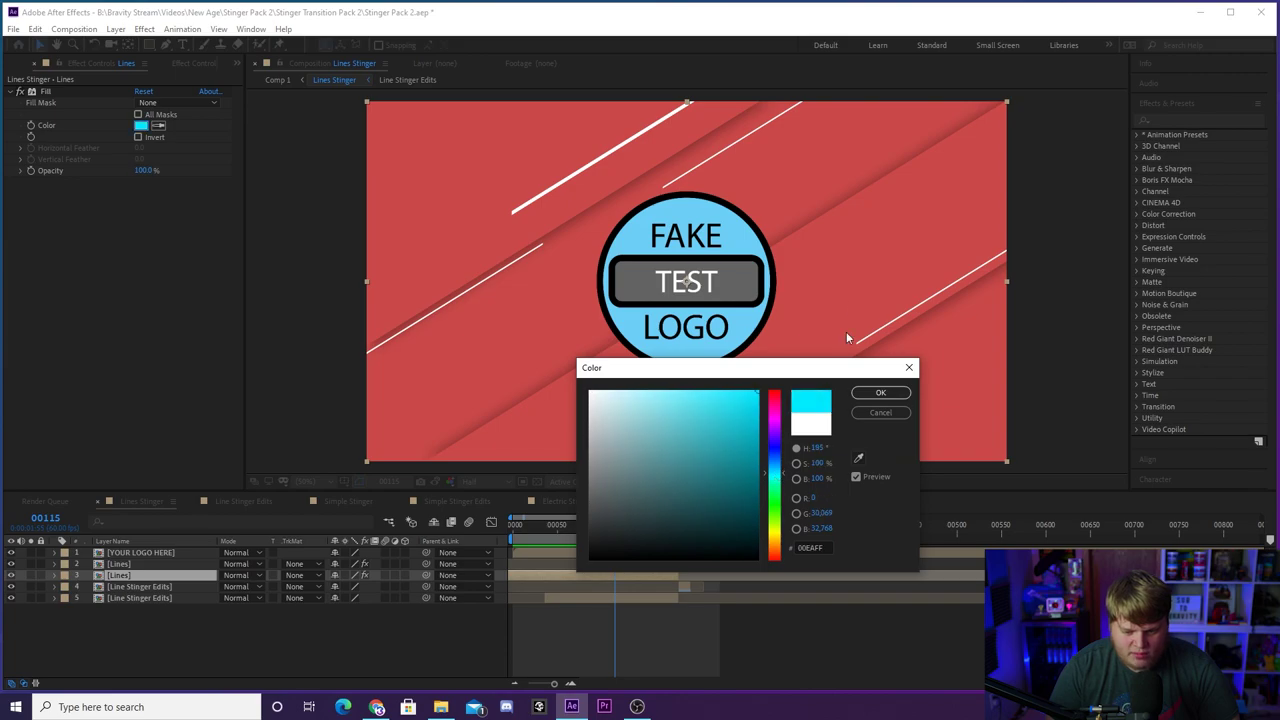
pyautogui.click(880, 393)
pyautogui.click(394, 670)
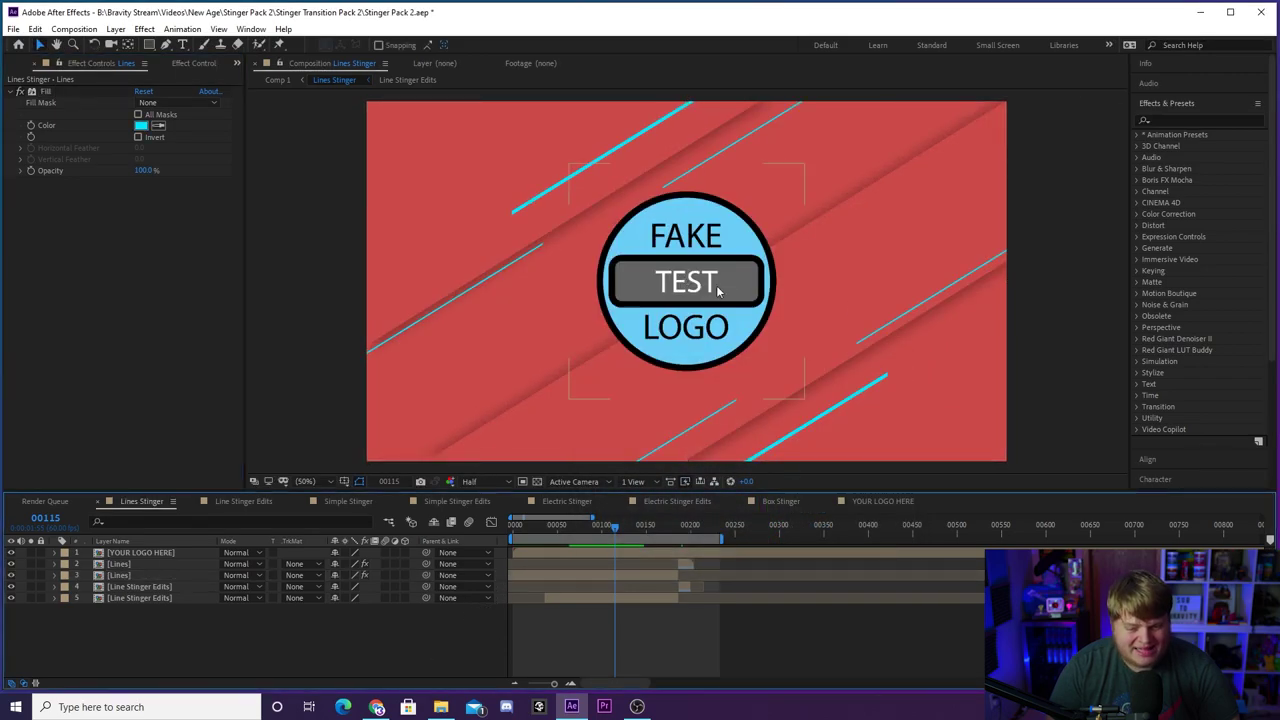
pyautogui.hotkey('ctrl', 'z')
pyautogui.hotkey('ctrl', 'z')
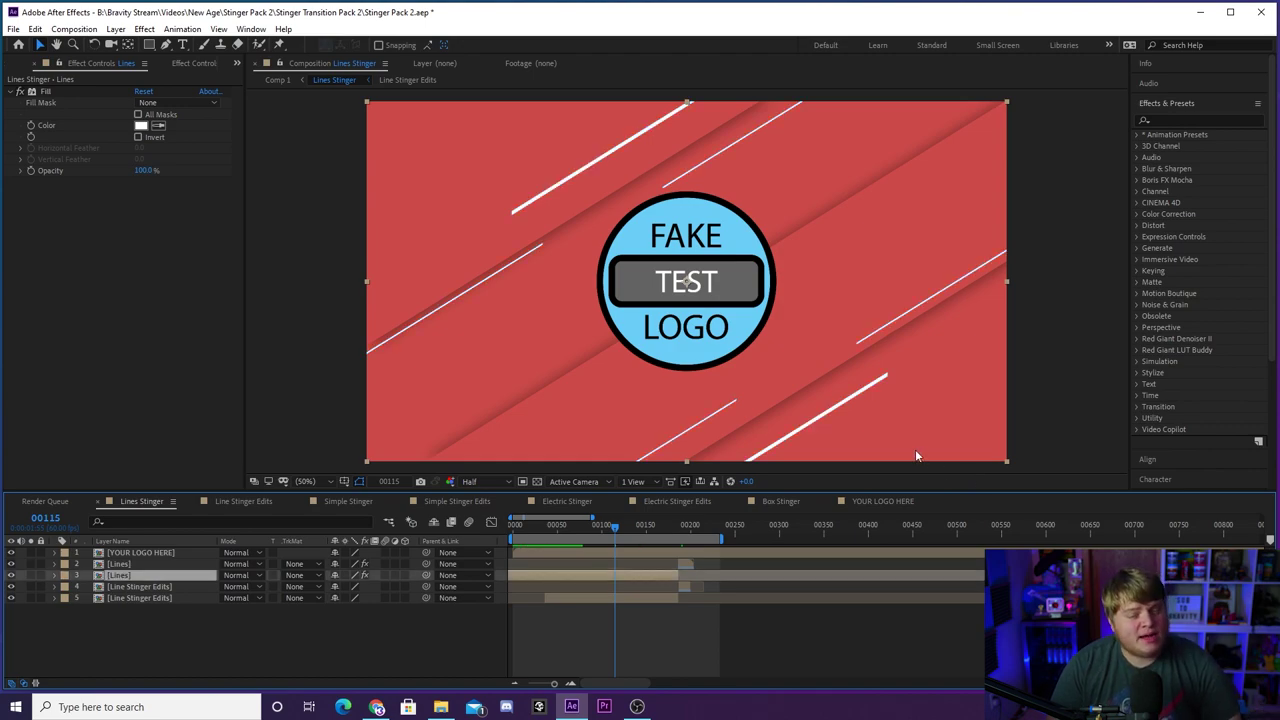
pyautogui.click(386, 617)
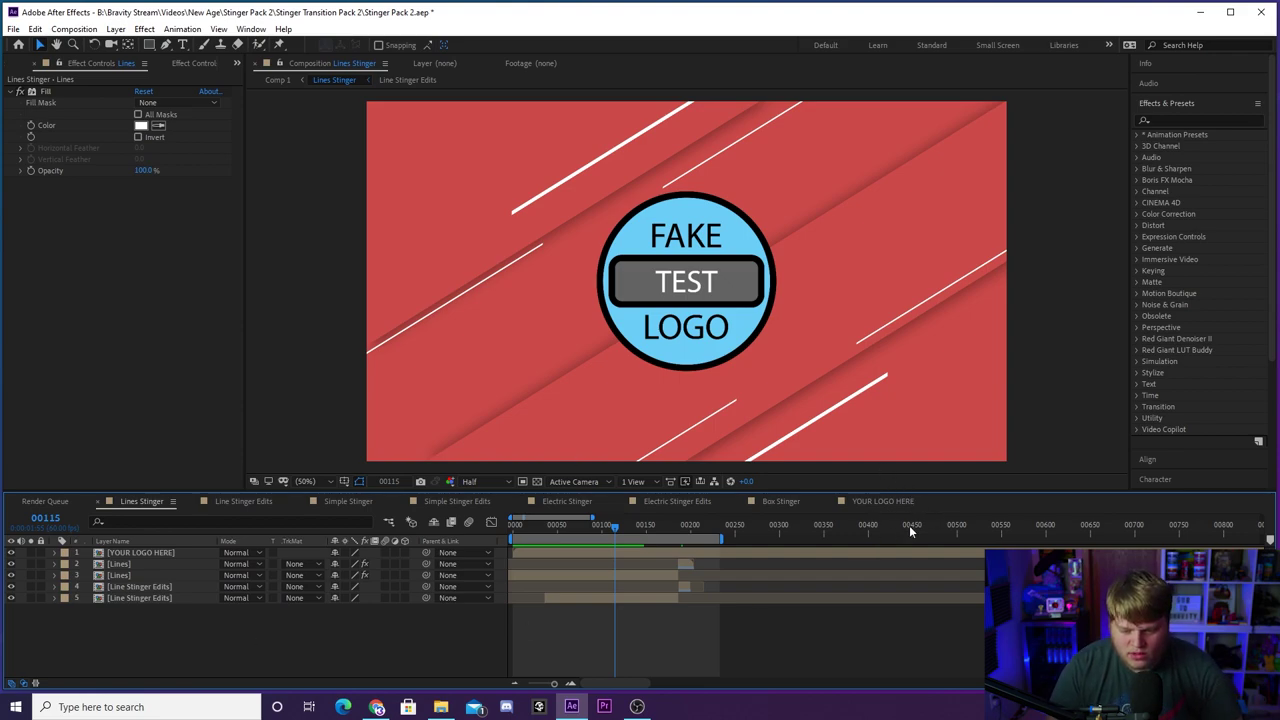
pyautogui.click(883, 501)
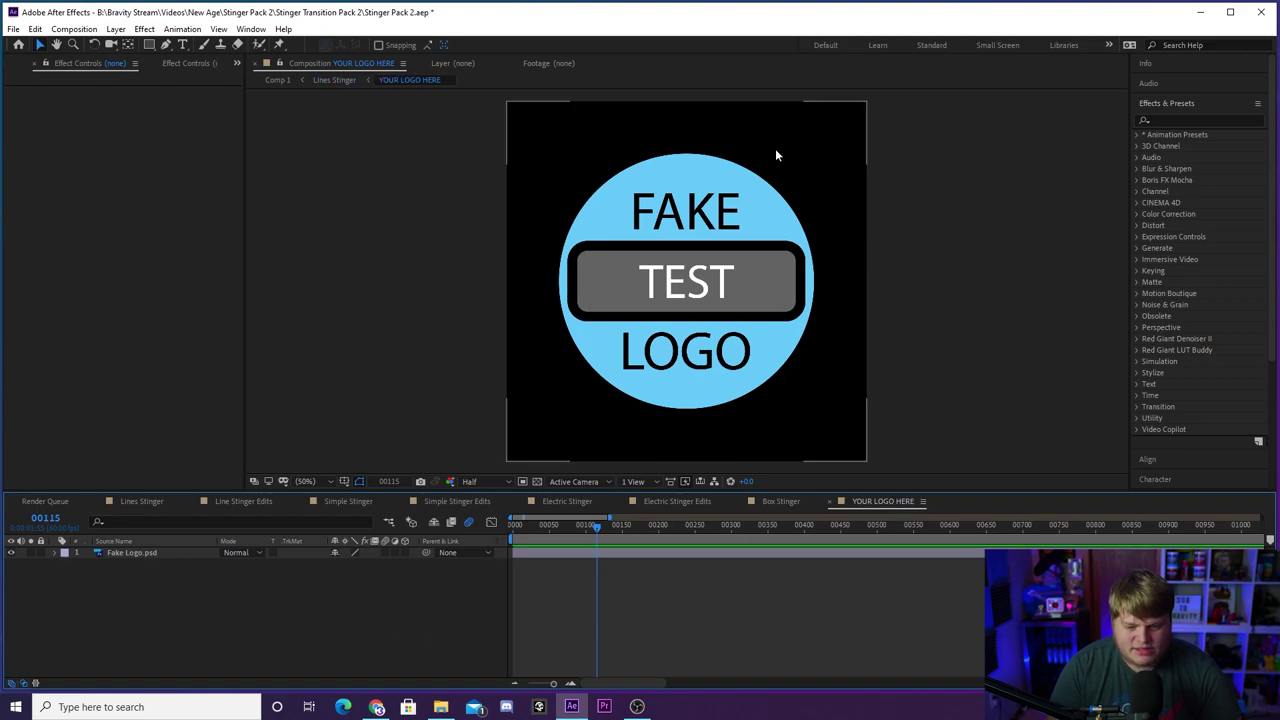
# Step: Hide the Fake Logo.psd layer, then make it visible again
pyautogui.click(712, 230)
pyautogui.scroll(-4, 716, 202)
pyautogui.scroll(4, 716, 202)
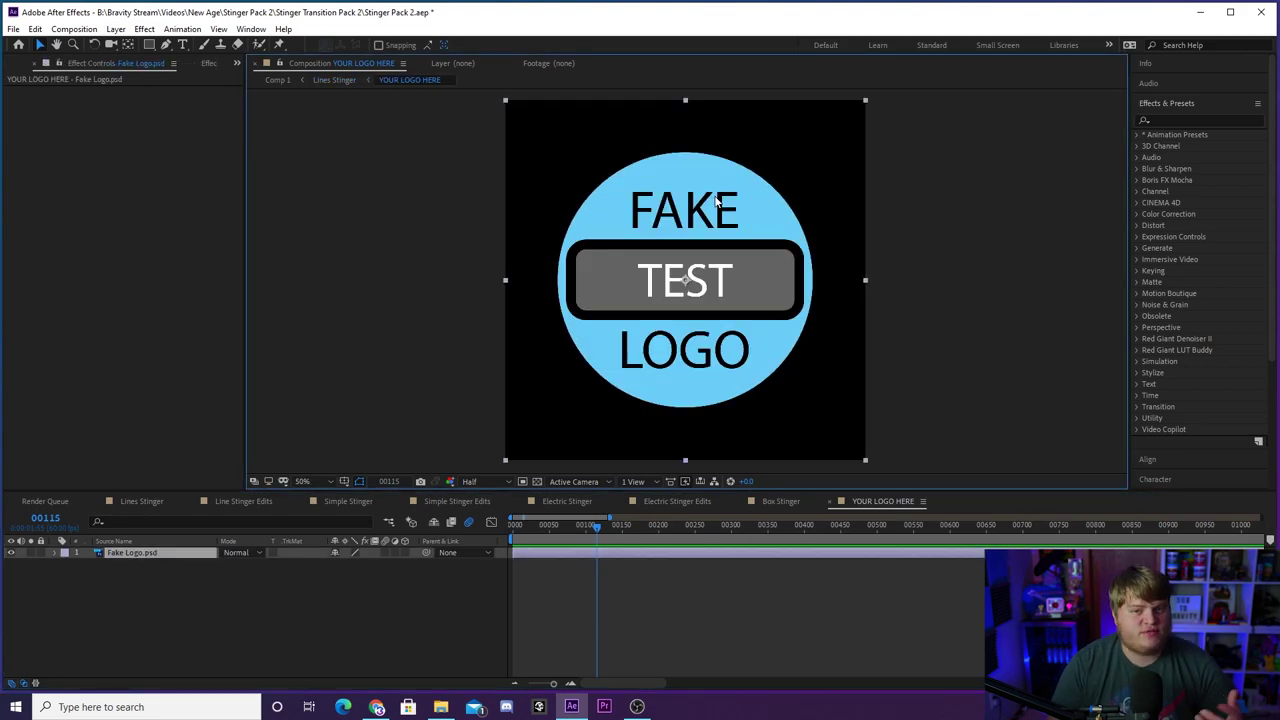
pyautogui.click(272, 618)
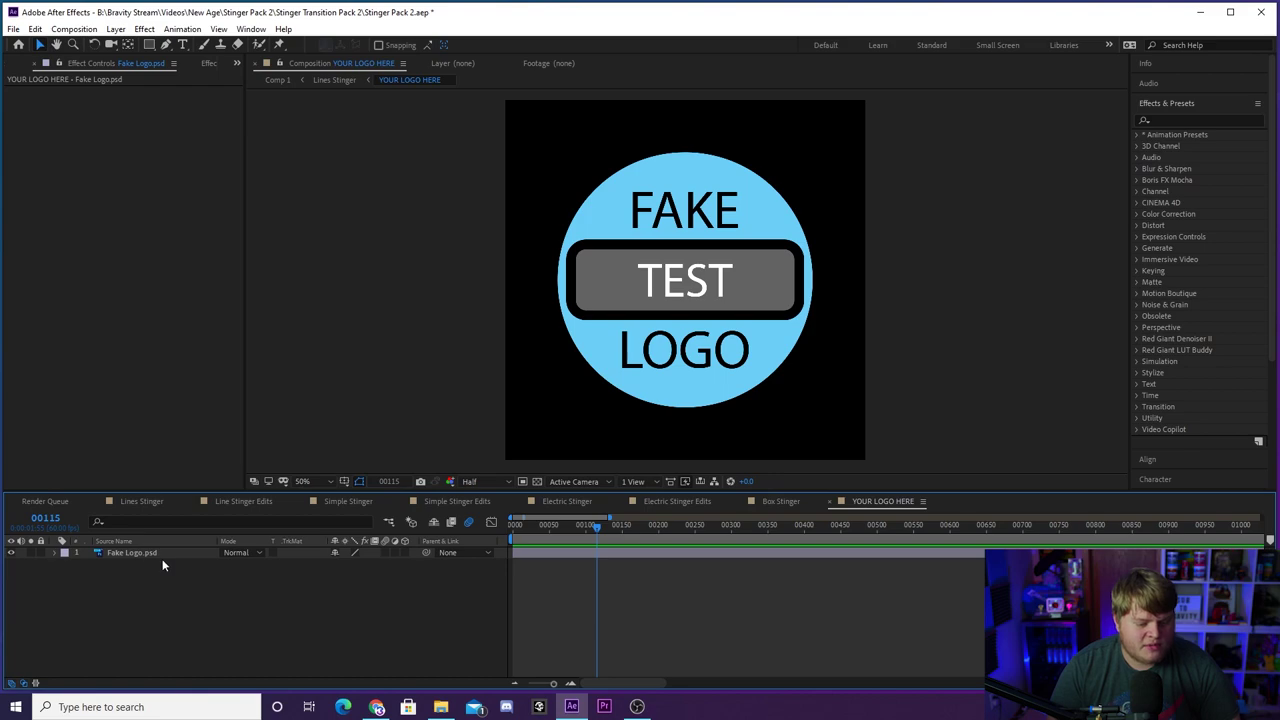
pyautogui.click(156, 552)
pyautogui.click(12, 552)
pyautogui.click(128, 590)
pyautogui.click(143, 552)
pyautogui.click(12, 552)
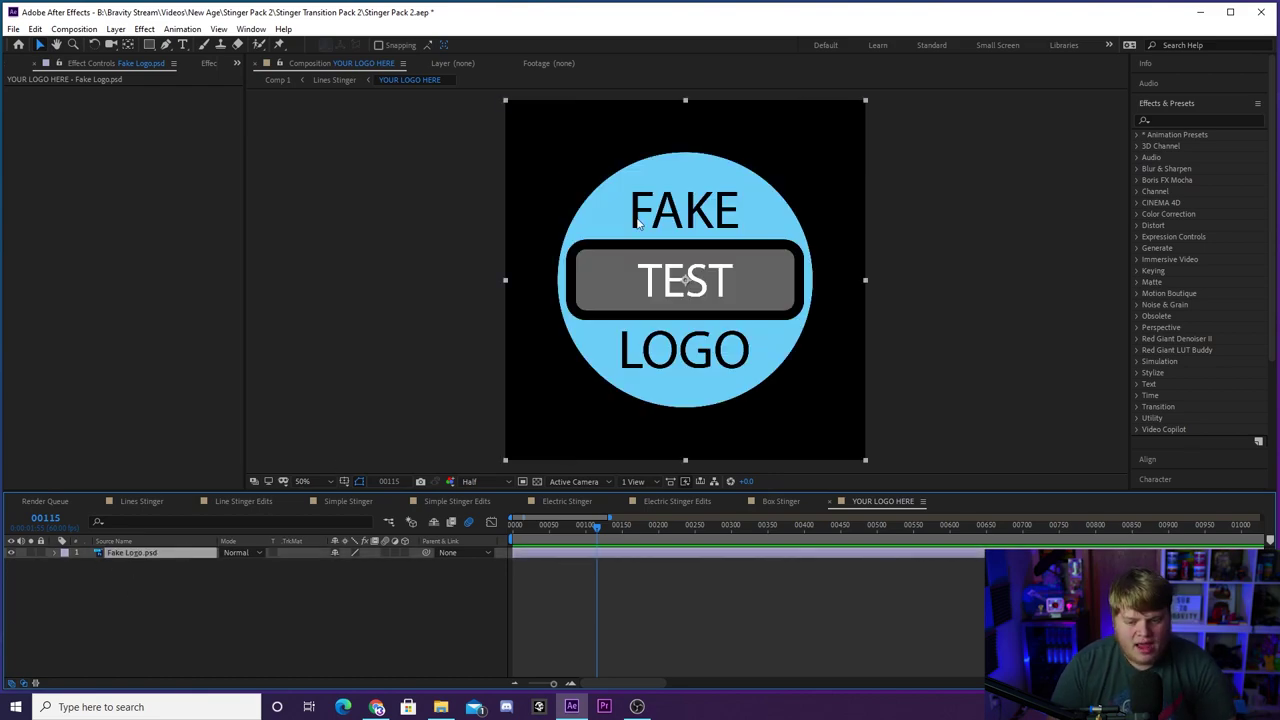
# Step: Resize the logo and undo it, then review the logo and Lines layer in Lines Stinger
pyautogui.moveTo(866, 462); pyautogui.dragTo(832, 451)
pyautogui.hotkey('ctrl', 'z')
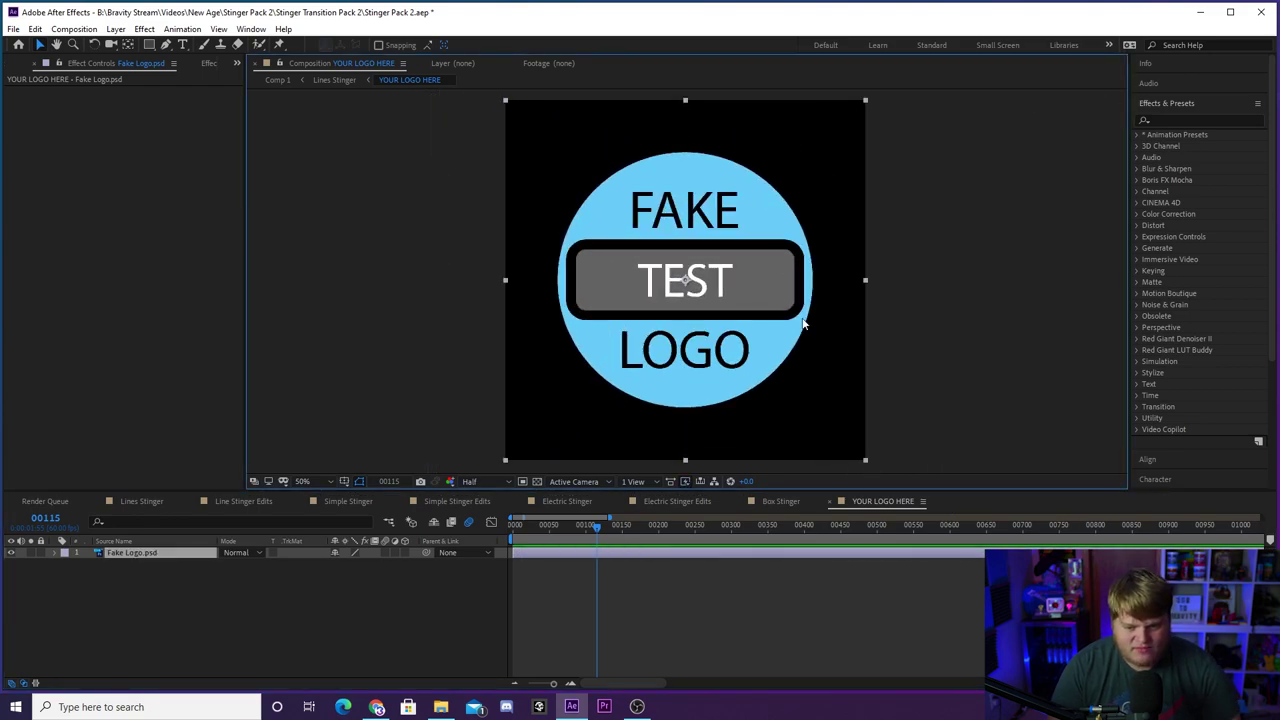
pyautogui.click(139, 501)
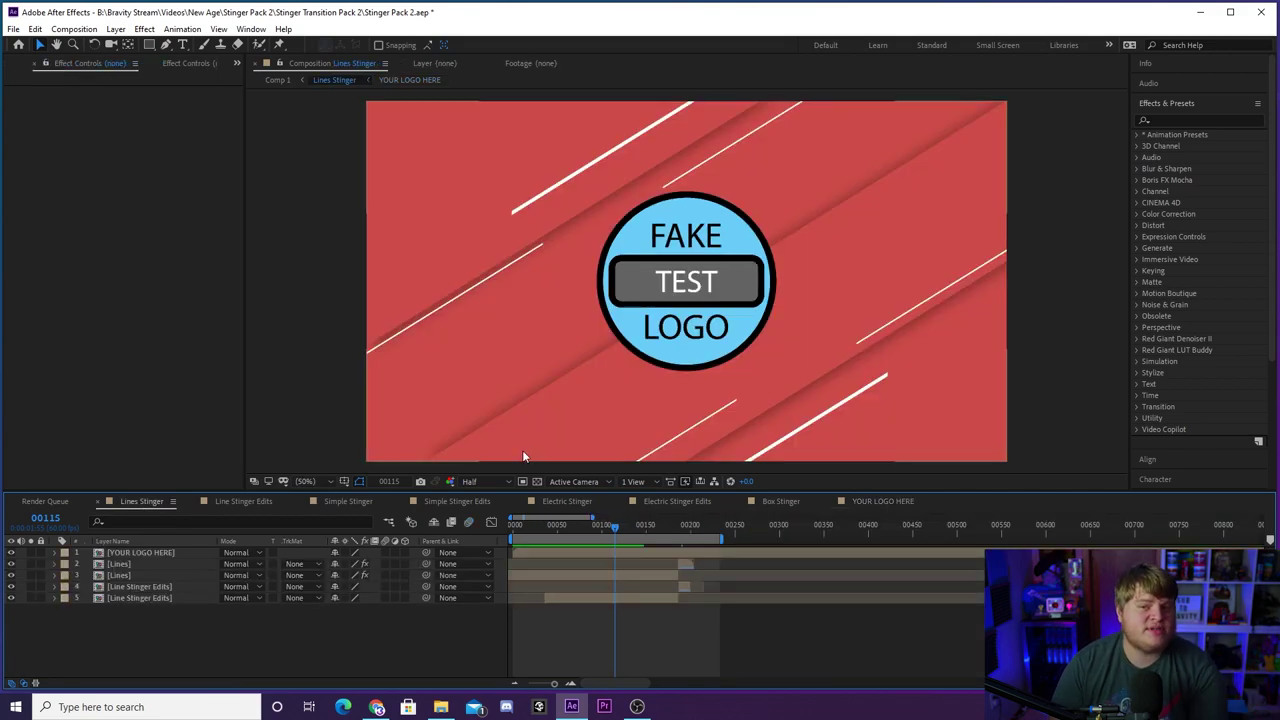
pyautogui.click(697, 330)
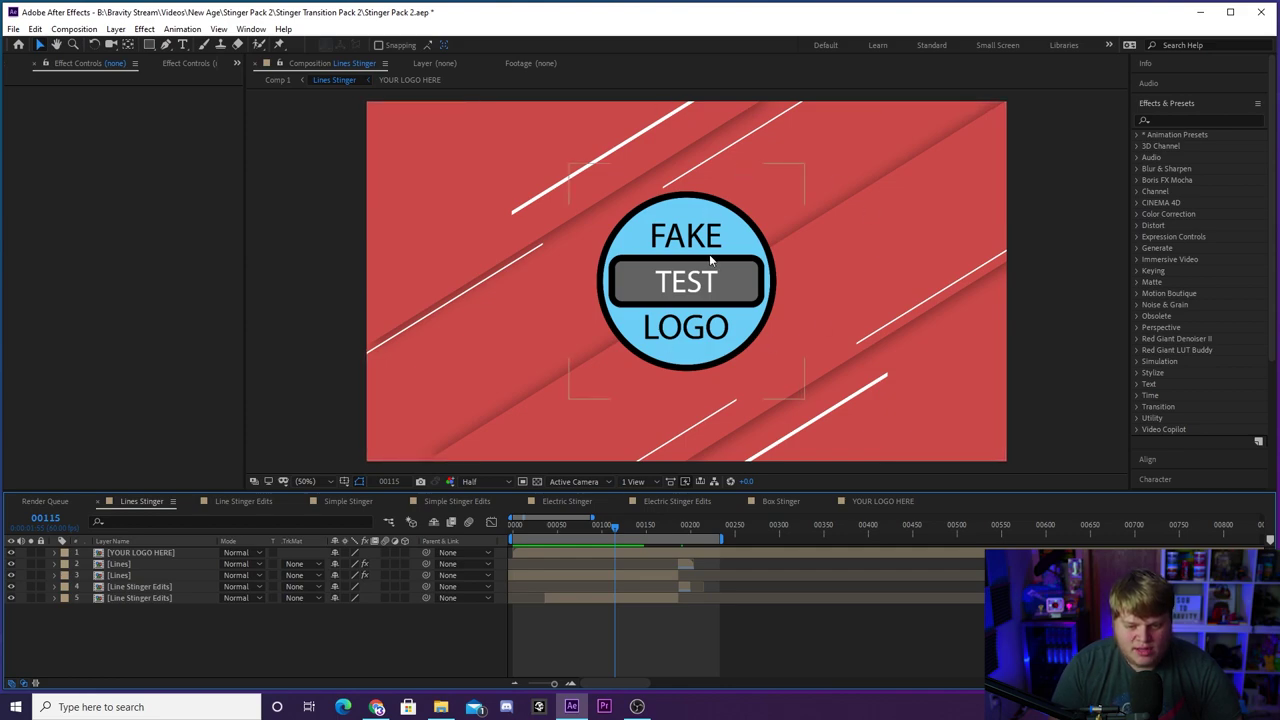
pyautogui.click(381, 235)
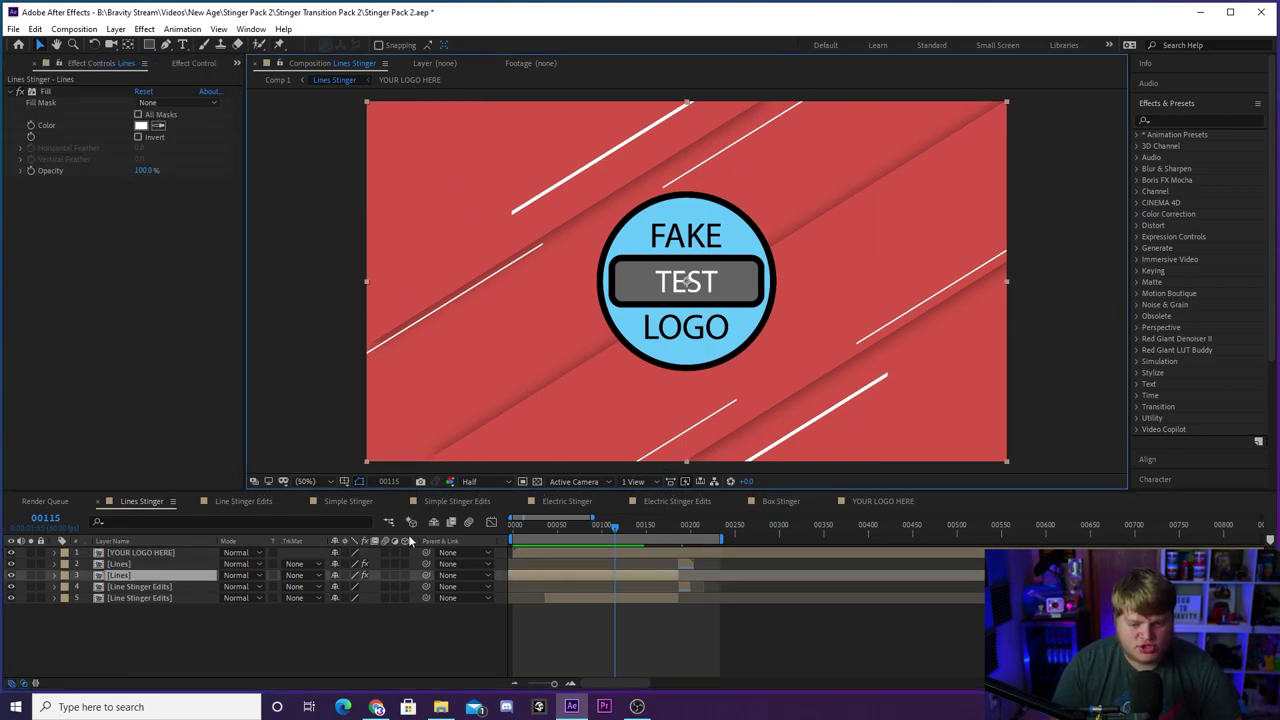
pyautogui.click(357, 637)
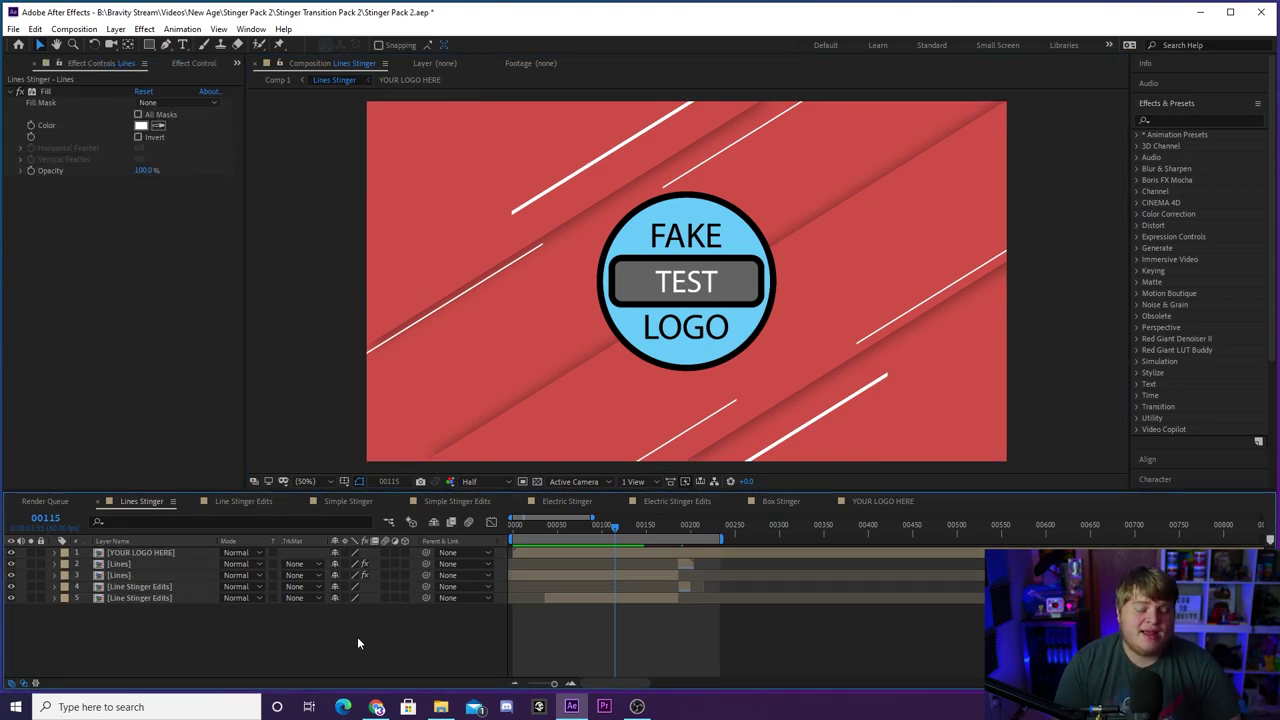
pyautogui.click(348, 501)
# Step: Preview the Simple Stinger transition with the viewer zoomed out to 25%
pyautogui.press('space')
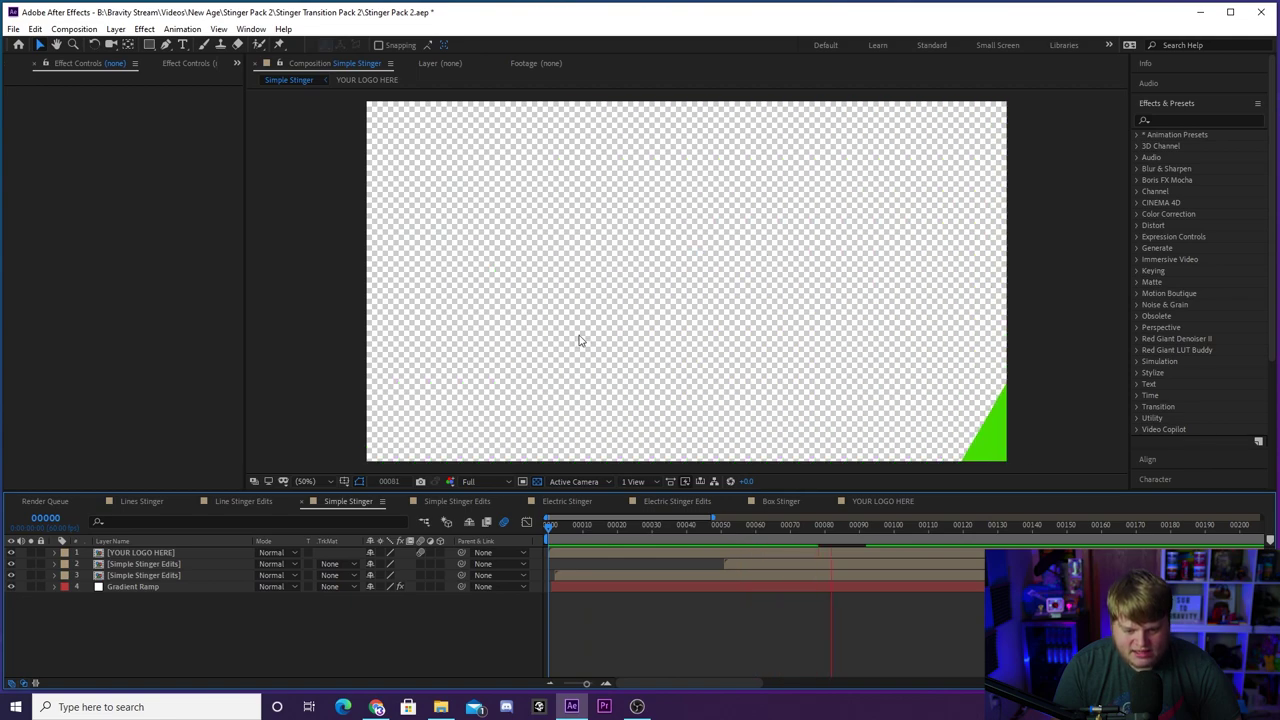
pyautogui.press(',')
pyautogui.press('space')
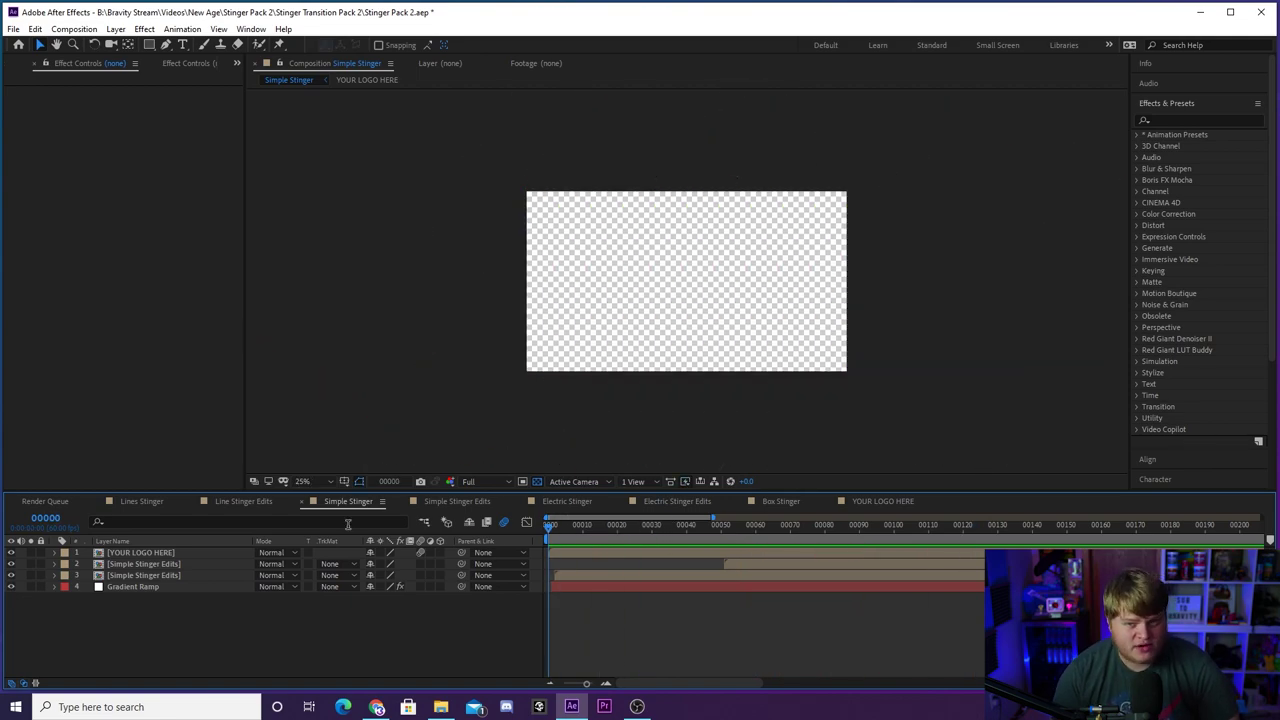
pyautogui.press('space')
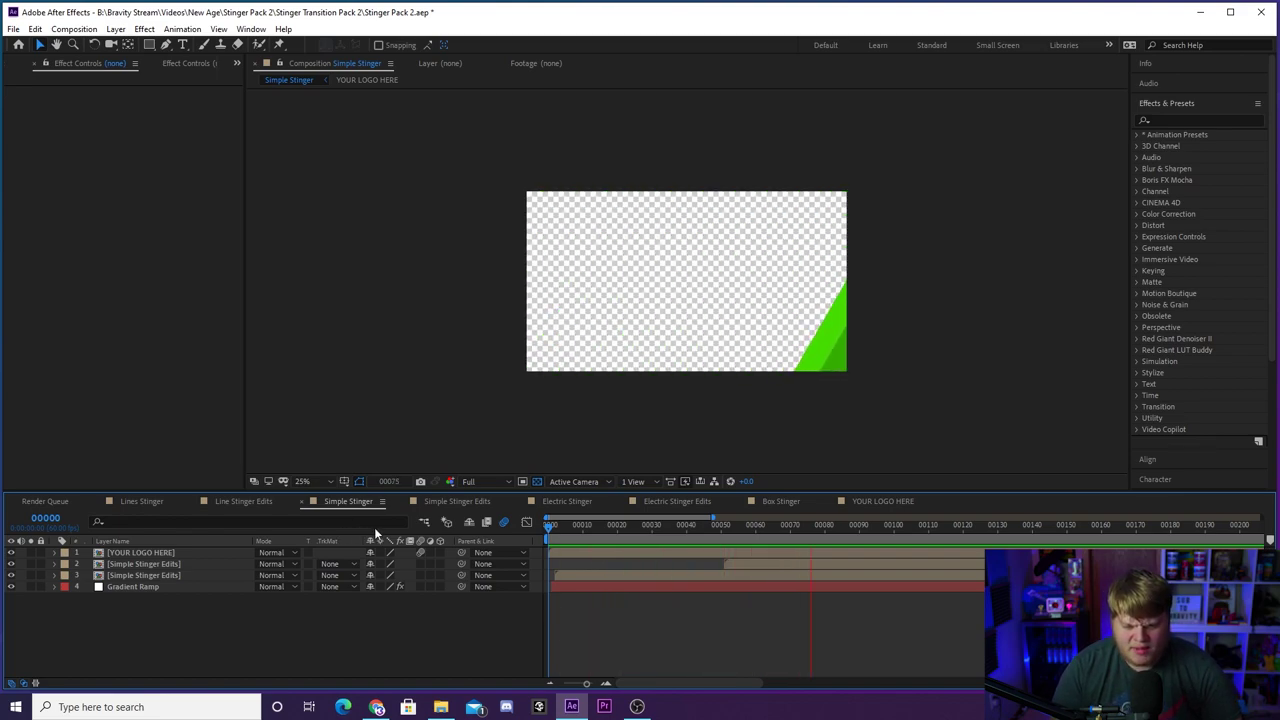
pyautogui.press('space')
pyautogui.press('space')
pyautogui.press('space')
# Step: Scrub and replay the stinger, ending on frame 29 with the green diagonal
pyautogui.press('space')
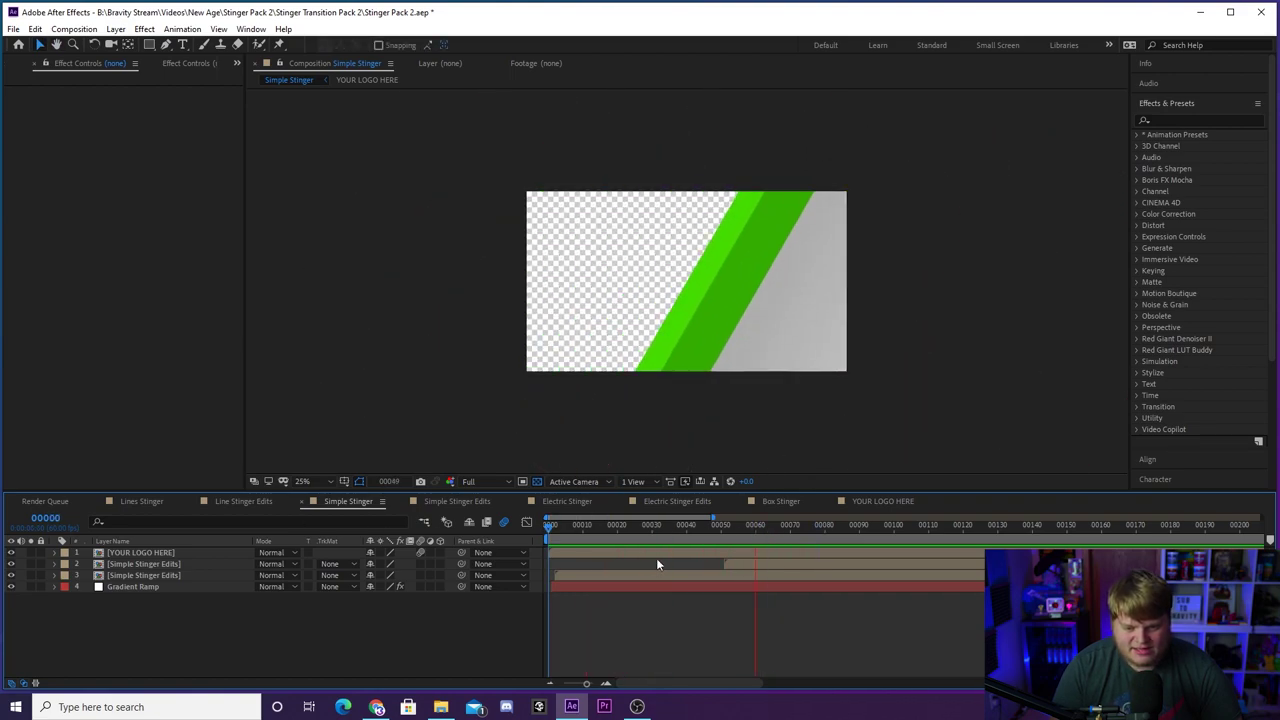
pyautogui.click(701, 526)
pyautogui.press('space')
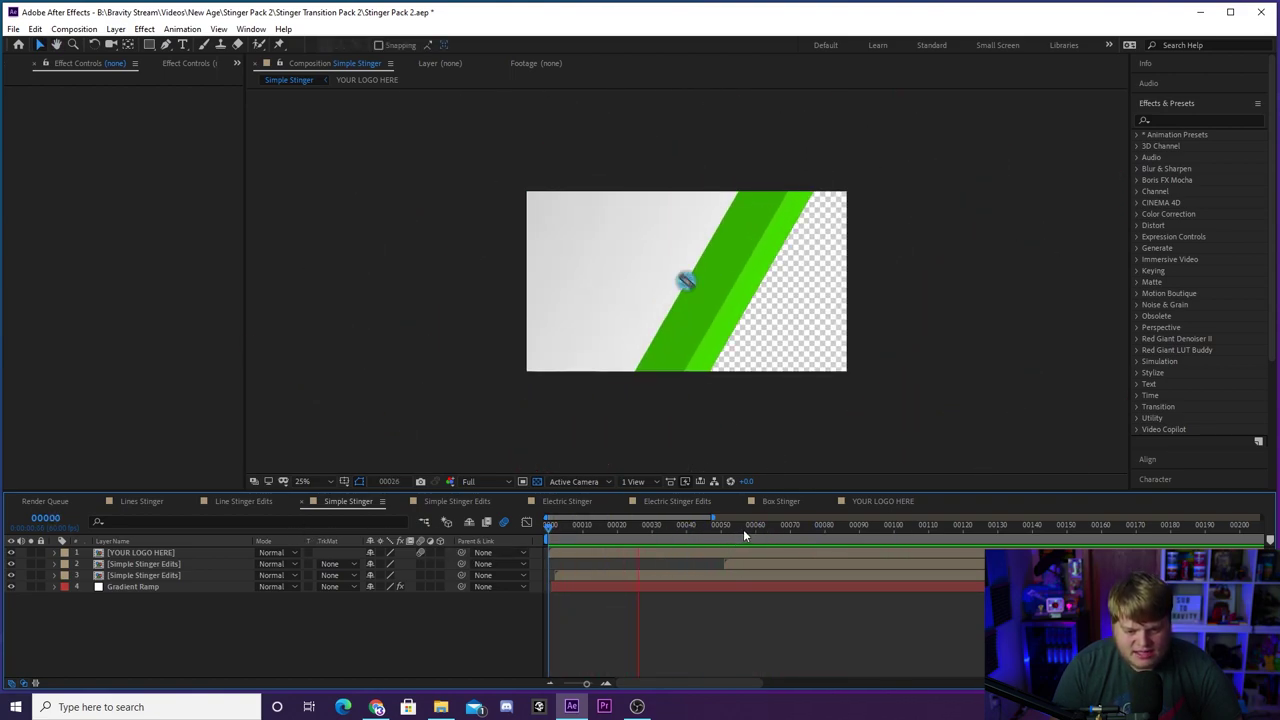
pyautogui.moveTo(790, 528); pyautogui.dragTo(854, 528)
pyautogui.press('space')
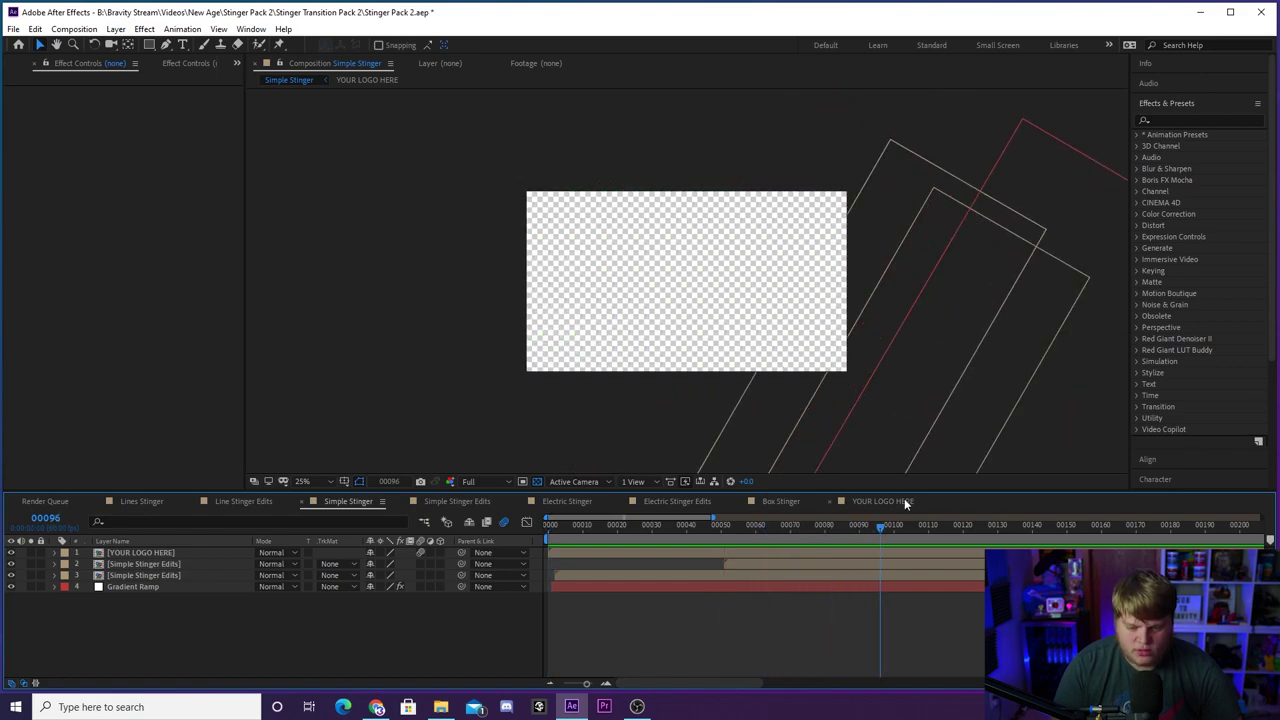
pyautogui.press('Home')
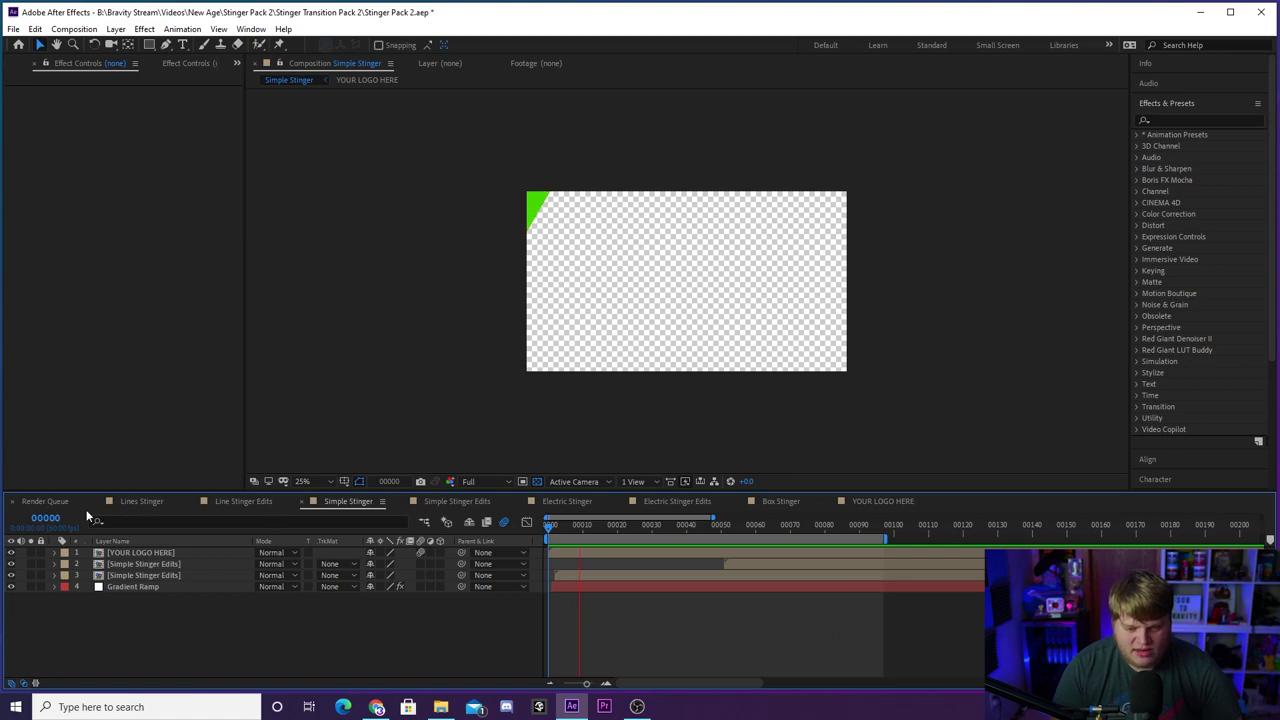
pyautogui.moveTo(620, 528); pyautogui.dragTo(650, 528)
# Step: Inspect the Gradient Ramp background layer, then open Simple Stinger Edits
pyautogui.click(185, 587)
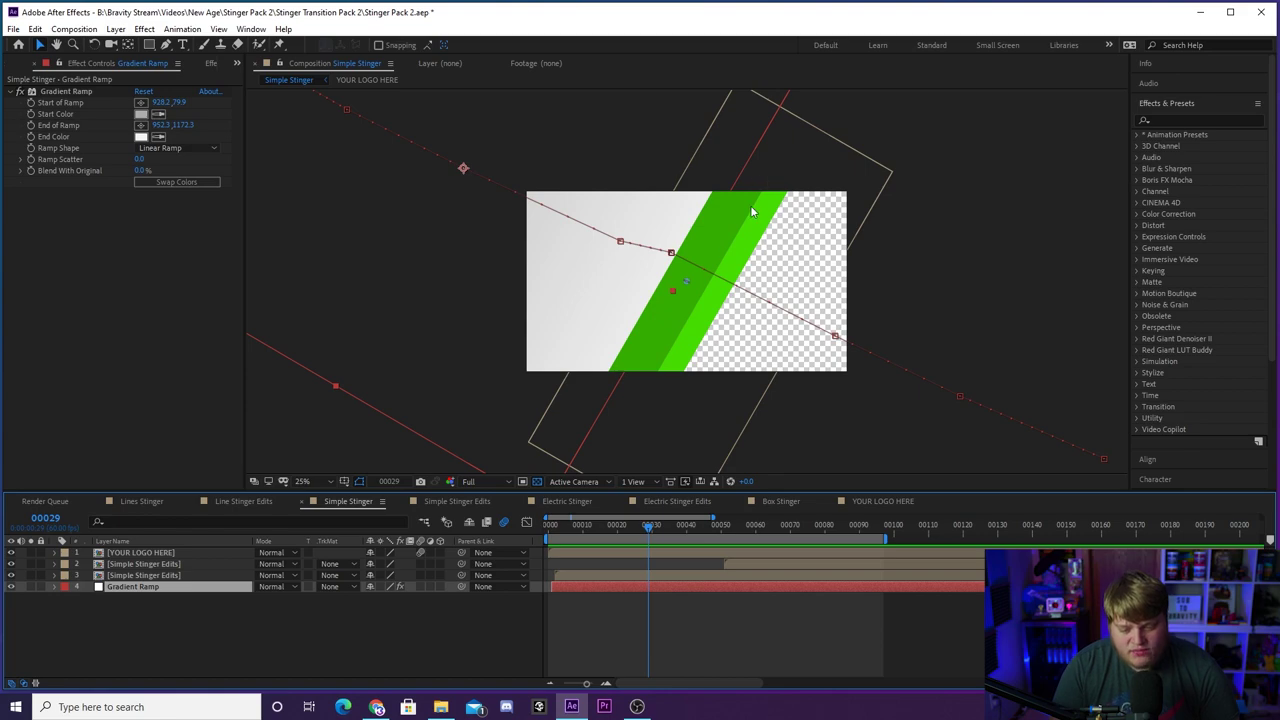
pyautogui.click(418, 612)
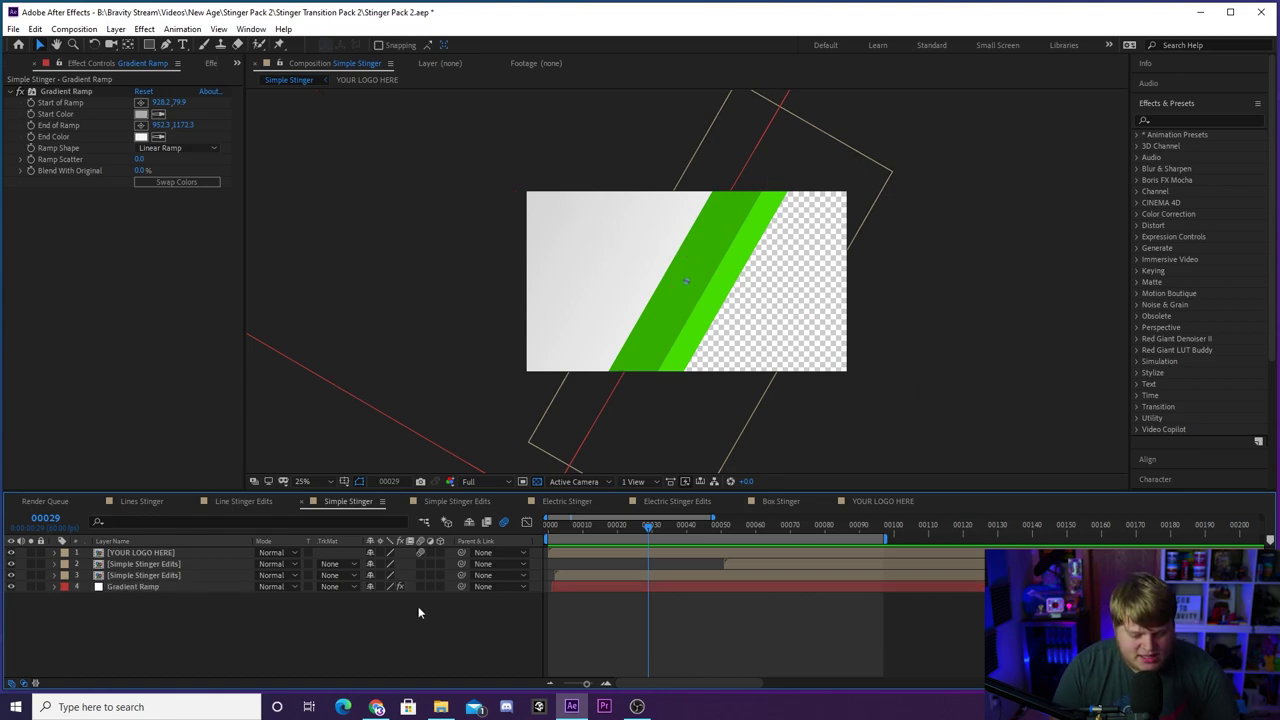
pyautogui.click(457, 501)
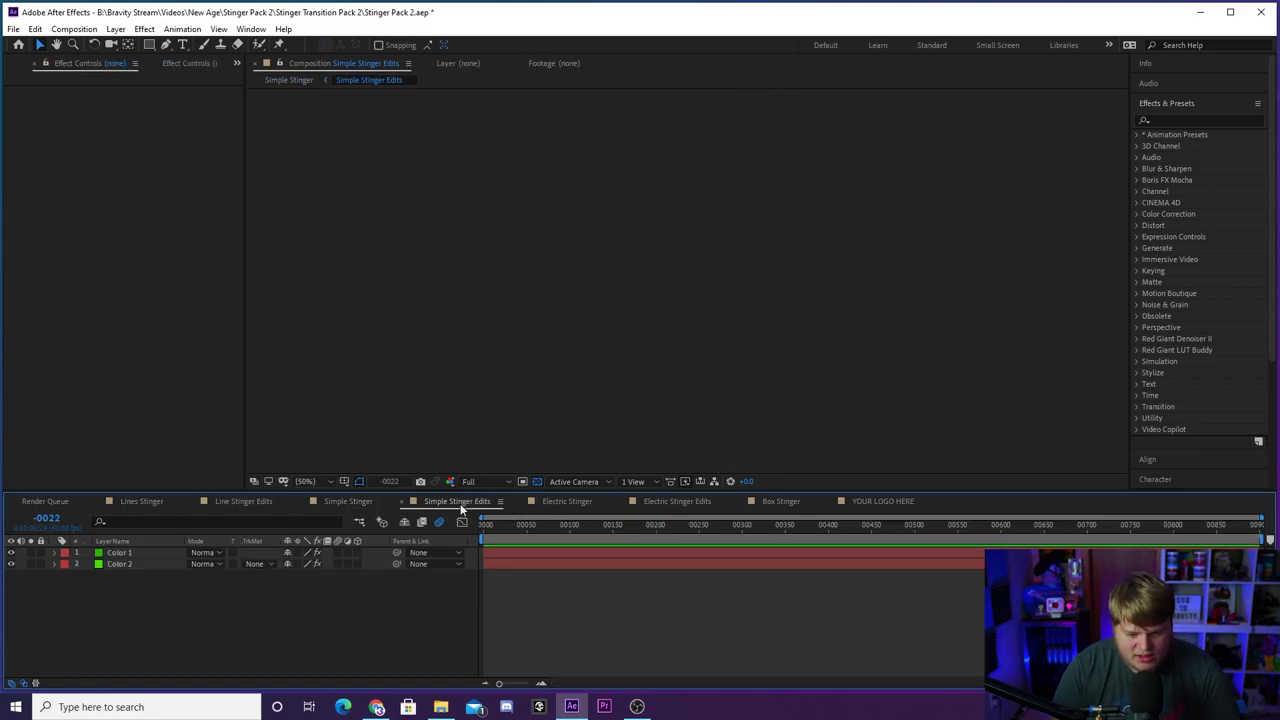
# Step: At frame 97, inspect the Fill effects of the Color 1 and Color 2 layers
pyautogui.click(566, 527)
pyautogui.click(149, 552)
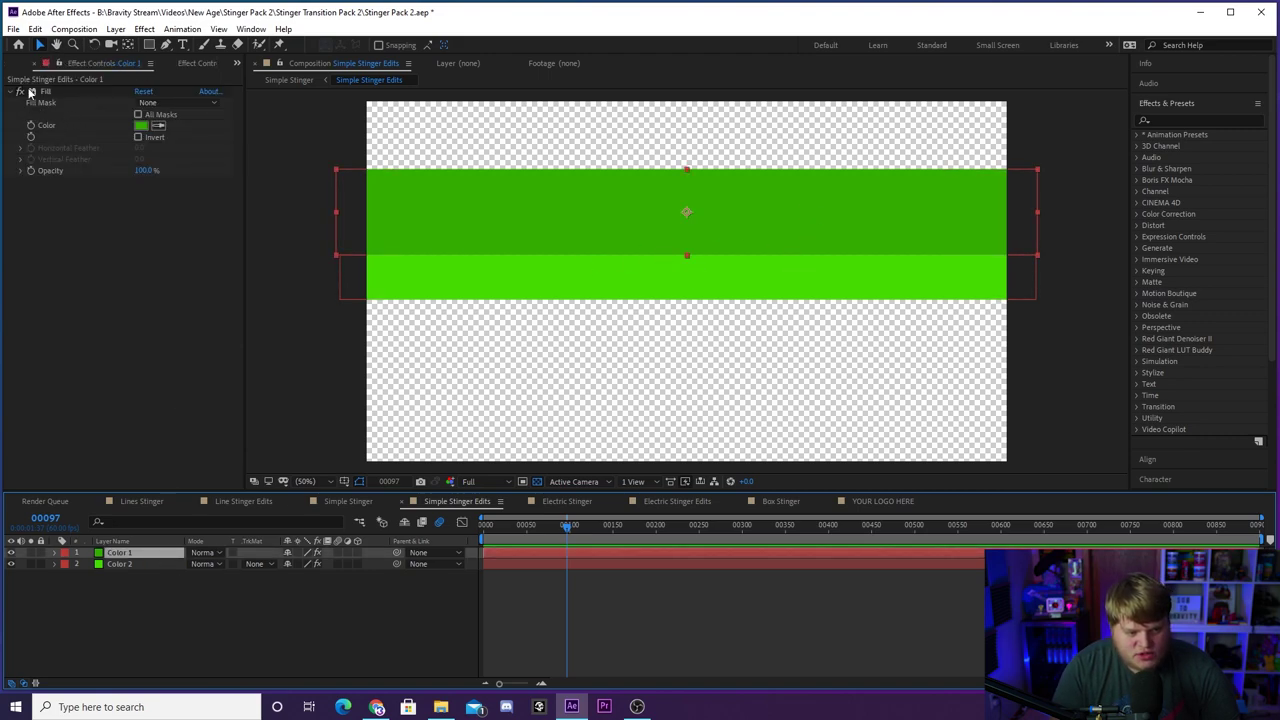
pyautogui.click(119, 564)
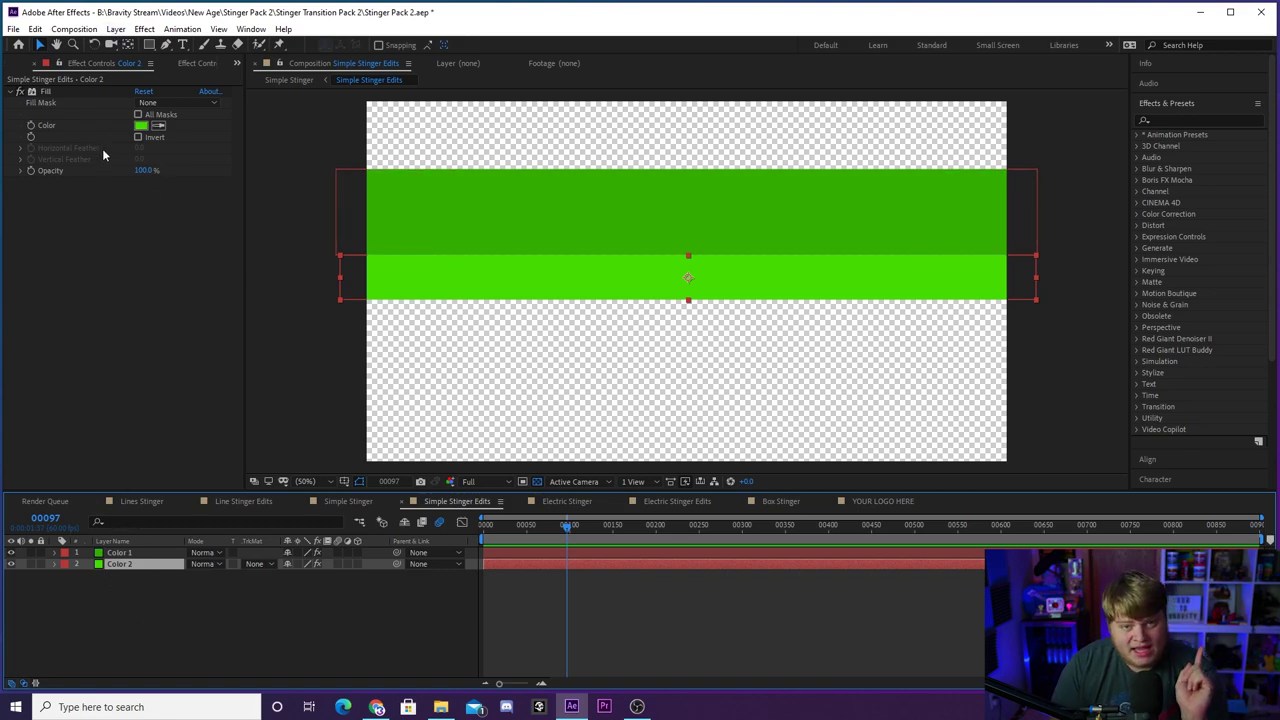
pyautogui.click(261, 31)
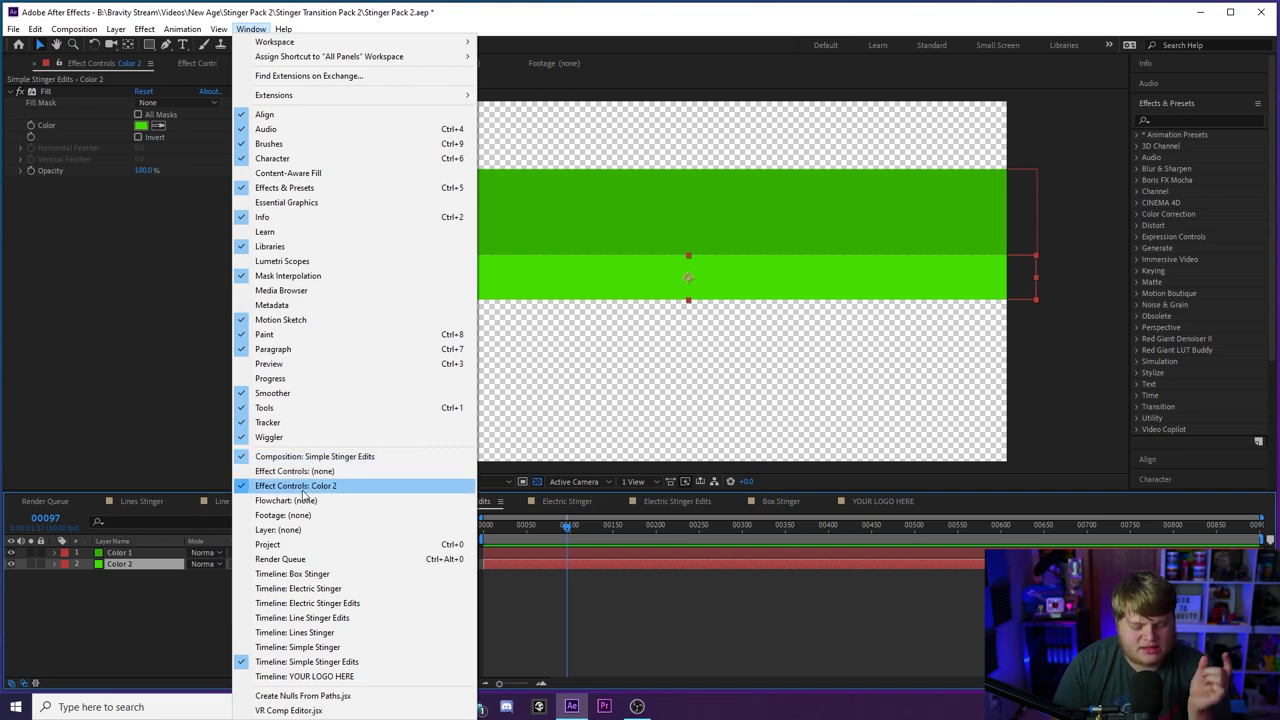
pyautogui.click(134, 613)
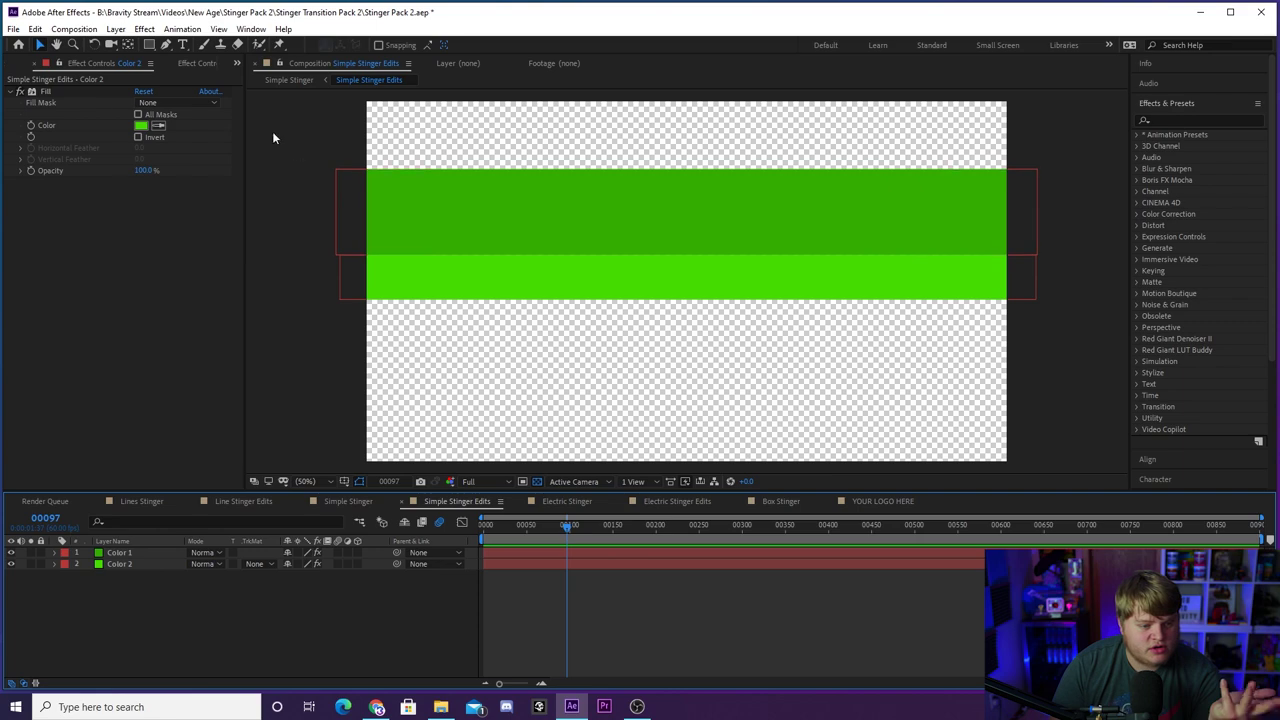
pyautogui.click(120, 566)
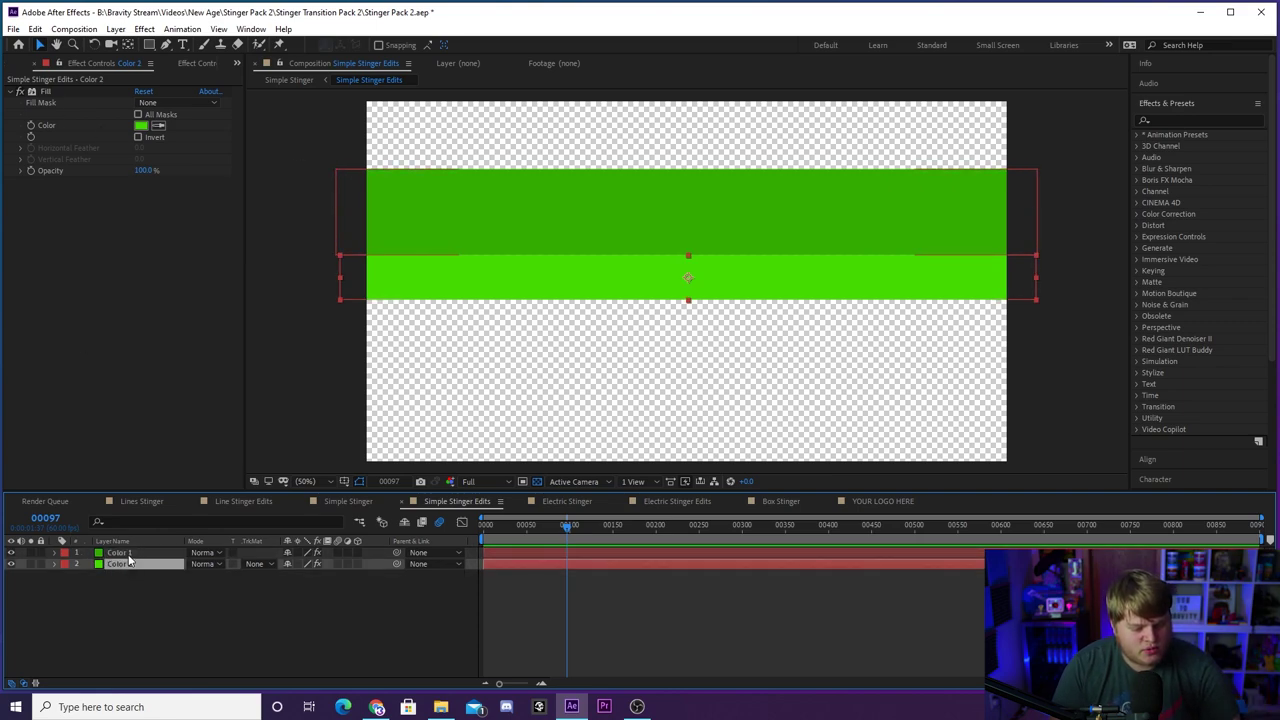
# Step: Replay Simple Stinger, then open Electric Stinger and preview it from frame 37
pyautogui.click(349, 502)
pyautogui.press('space')
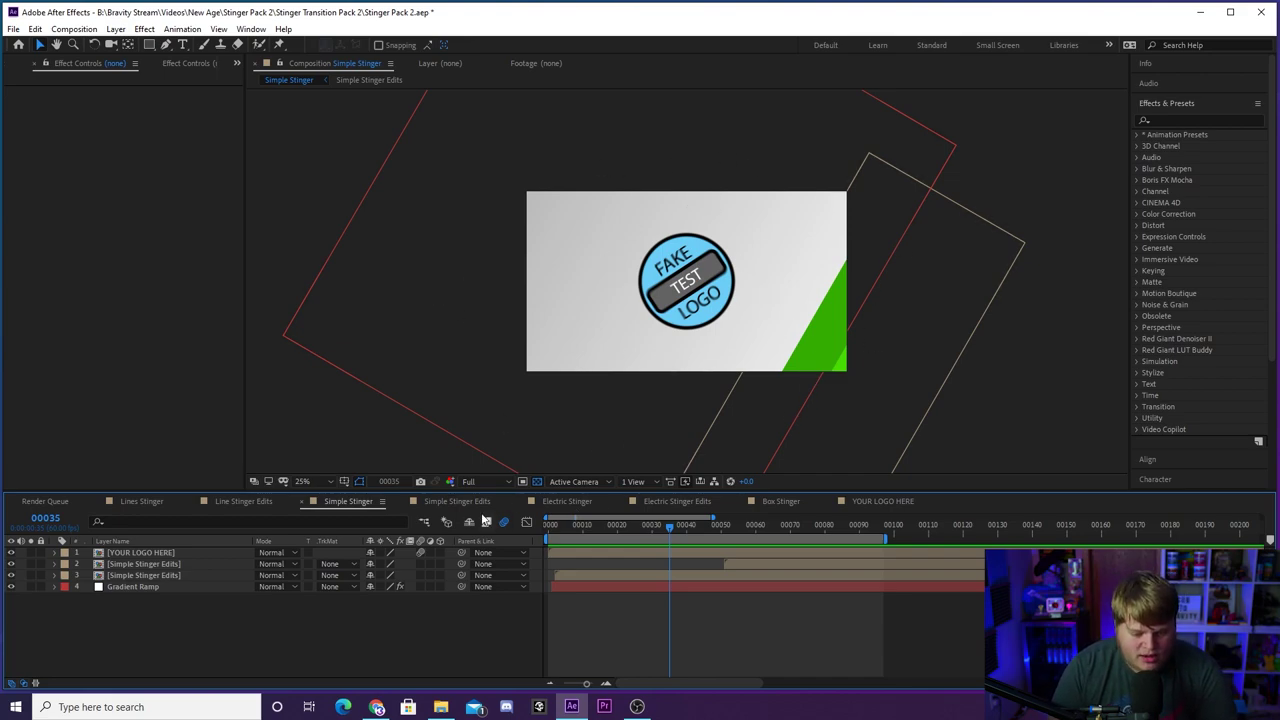
pyautogui.click(567, 502)
pyautogui.moveTo(520, 528); pyautogui.dragTo(738, 527)
pyautogui.scroll(-2, 718, 348)
pyautogui.scroll(2, 718, 352)
pyautogui.press('space')
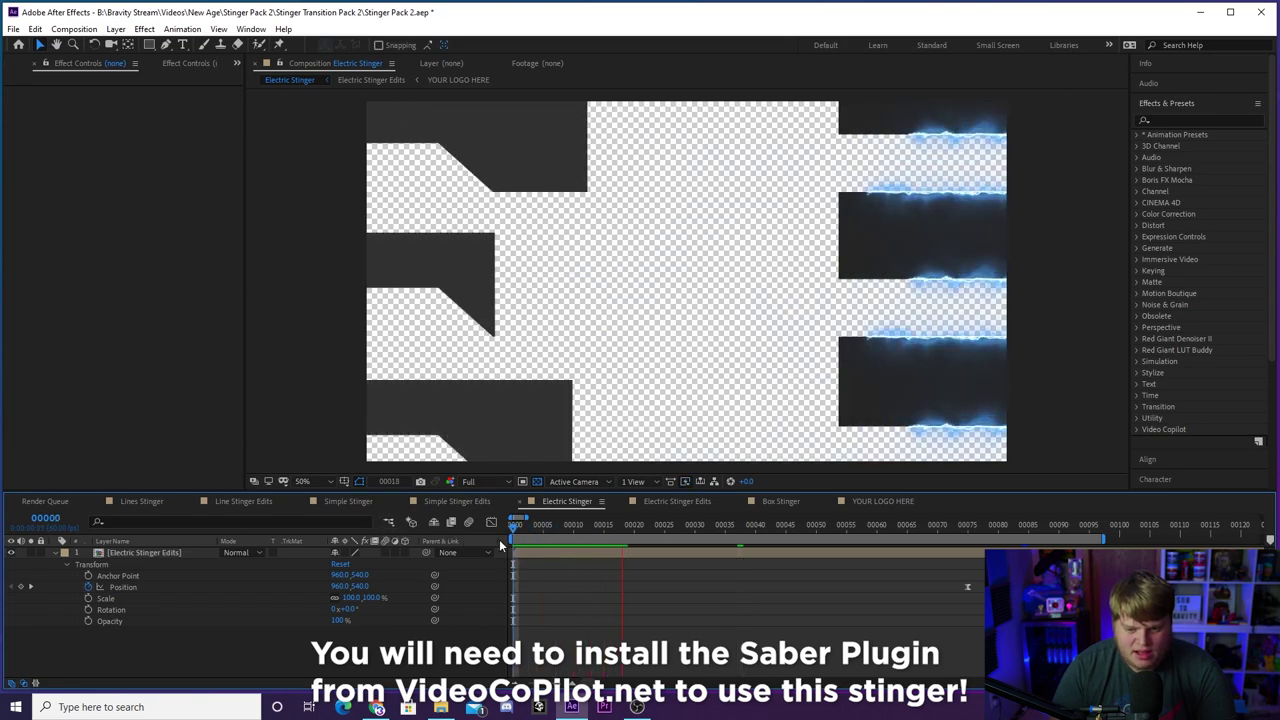
# Step: Replay the Electric Stinger lightning transition, then open Electric Stinger Edits
pyautogui.scroll(-2, 656, 231)
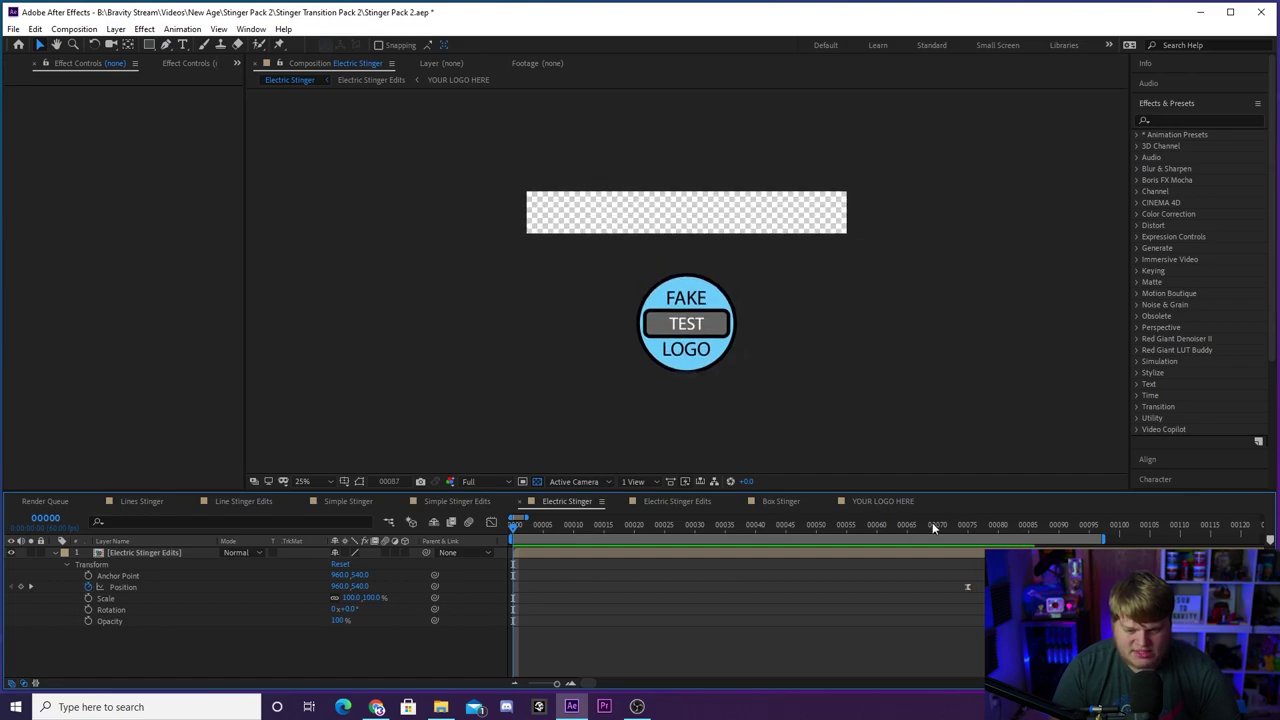
pyautogui.press('space')
pyautogui.press('space')
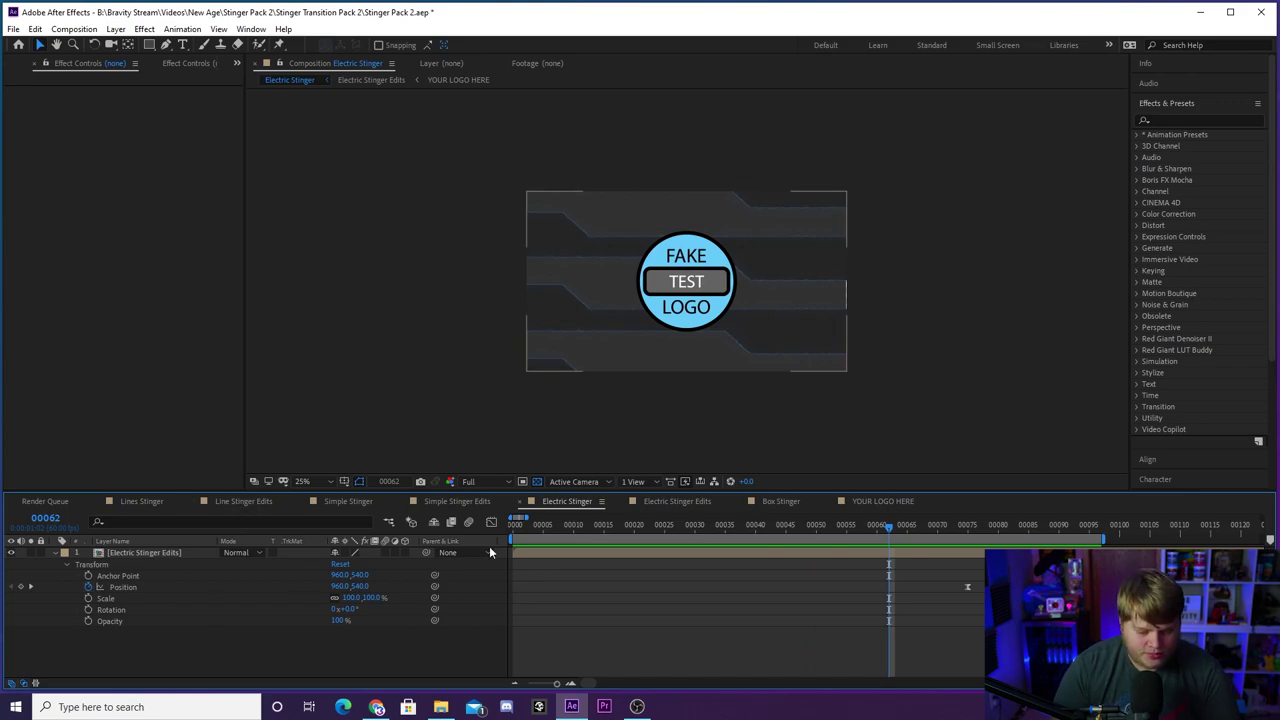
pyautogui.click(694, 502)
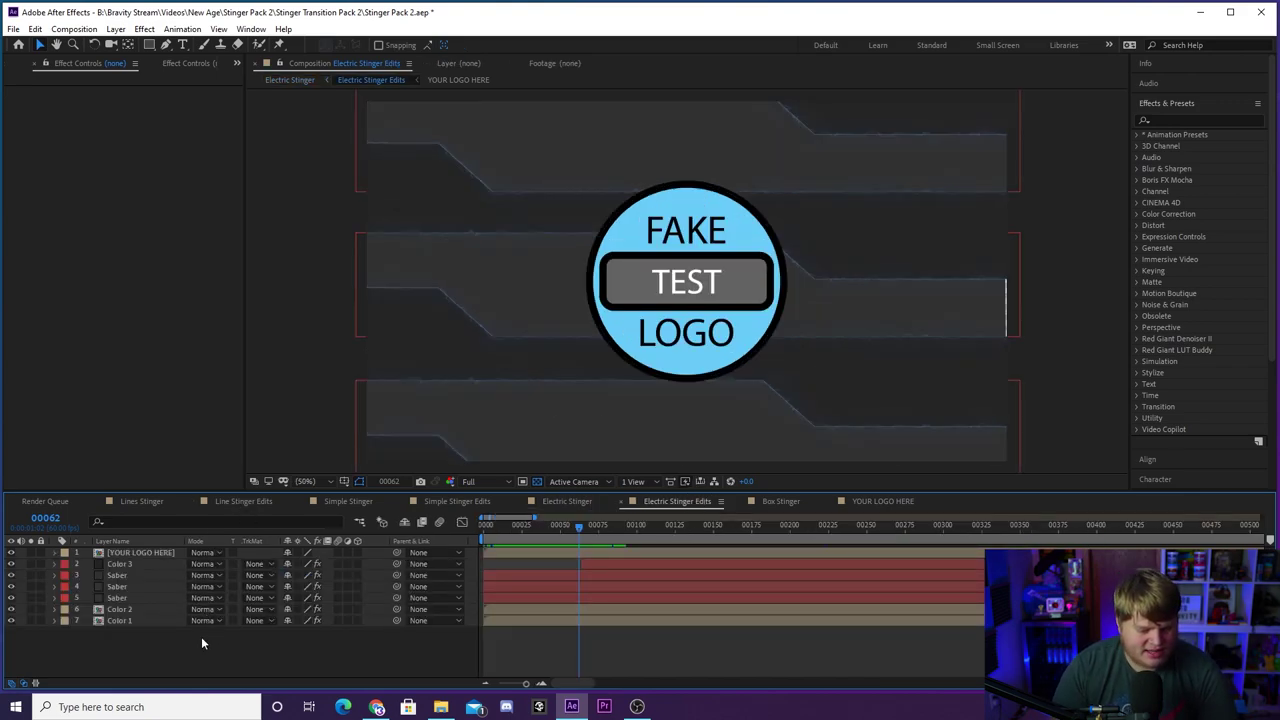
pyautogui.click(135, 566)
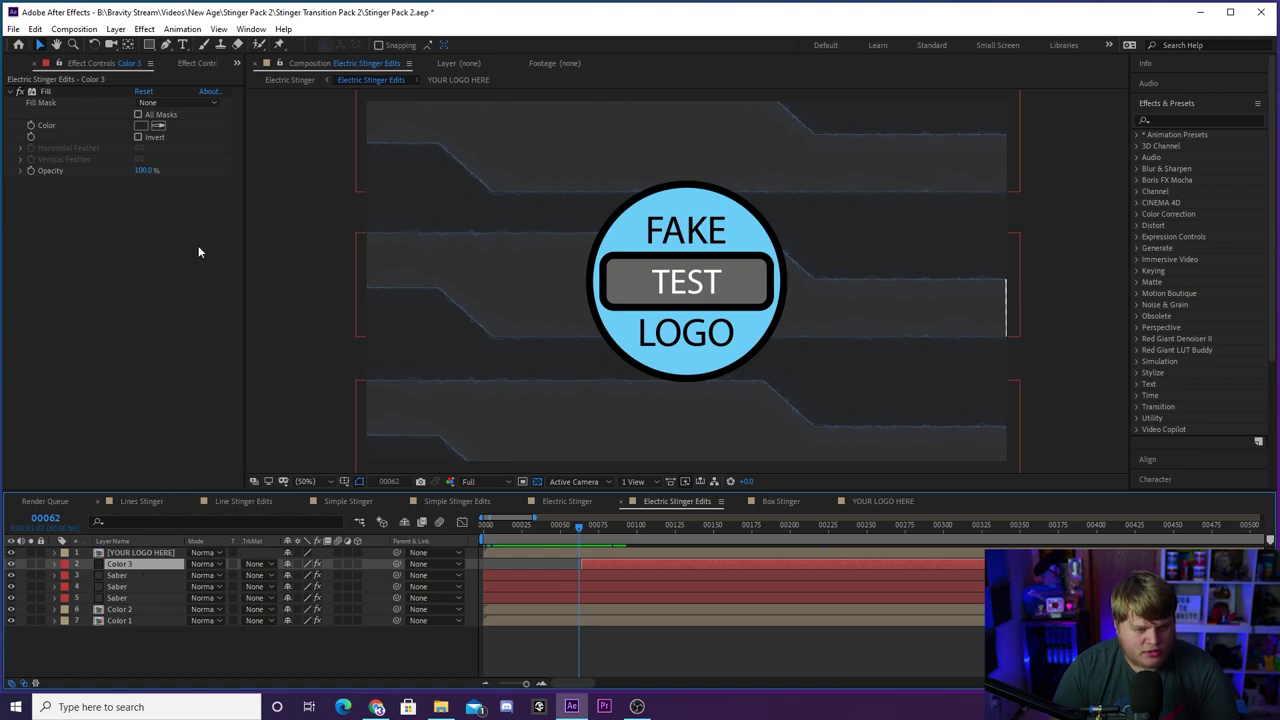
pyautogui.click(644, 527)
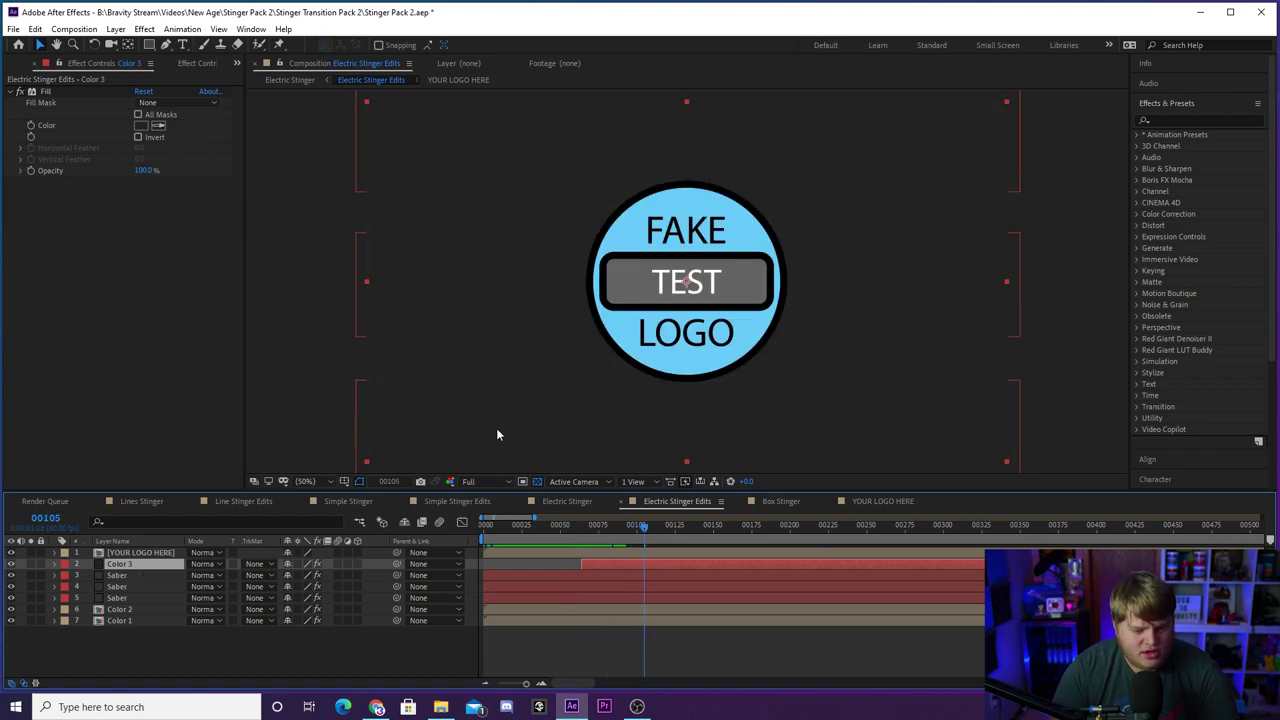
pyautogui.moveTo(592, 526); pyautogui.dragTo(567, 526)
pyautogui.click(144, 598)
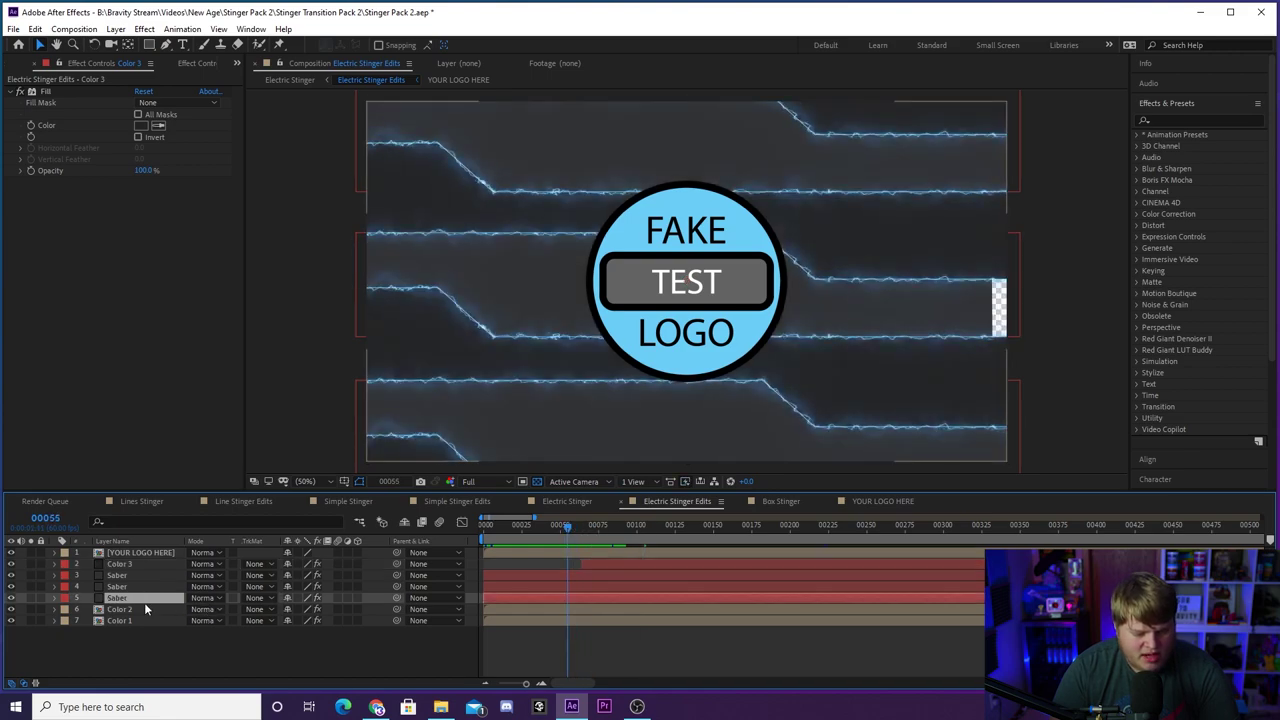
pyautogui.click(142, 616)
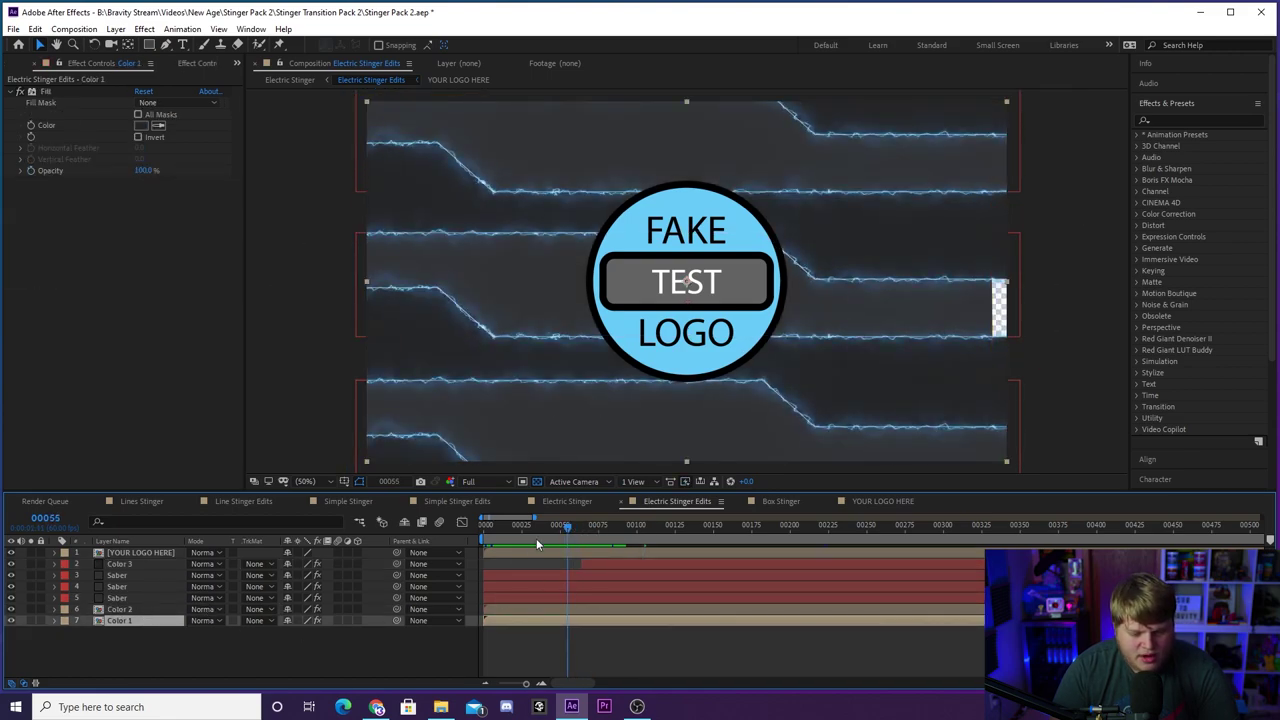
pyautogui.click(518, 532)
pyautogui.moveTo(518, 532); pyautogui.dragTo(529, 532)
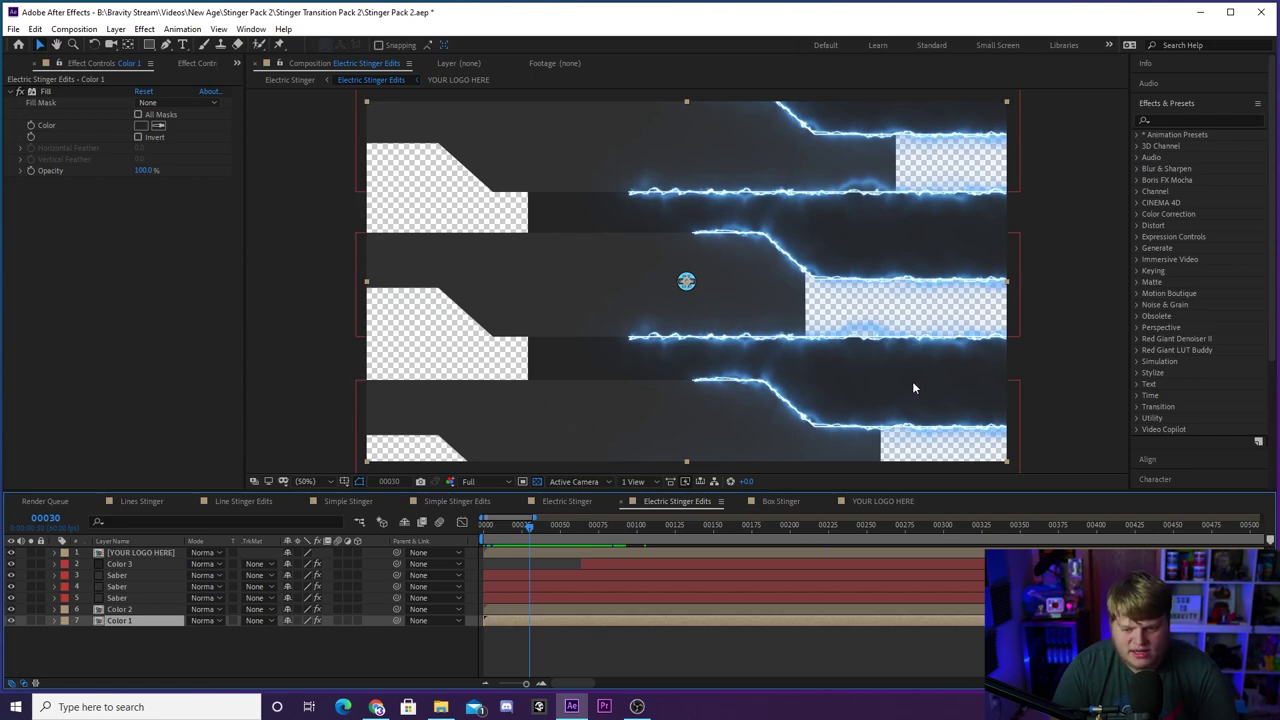
pyautogui.click(136, 610)
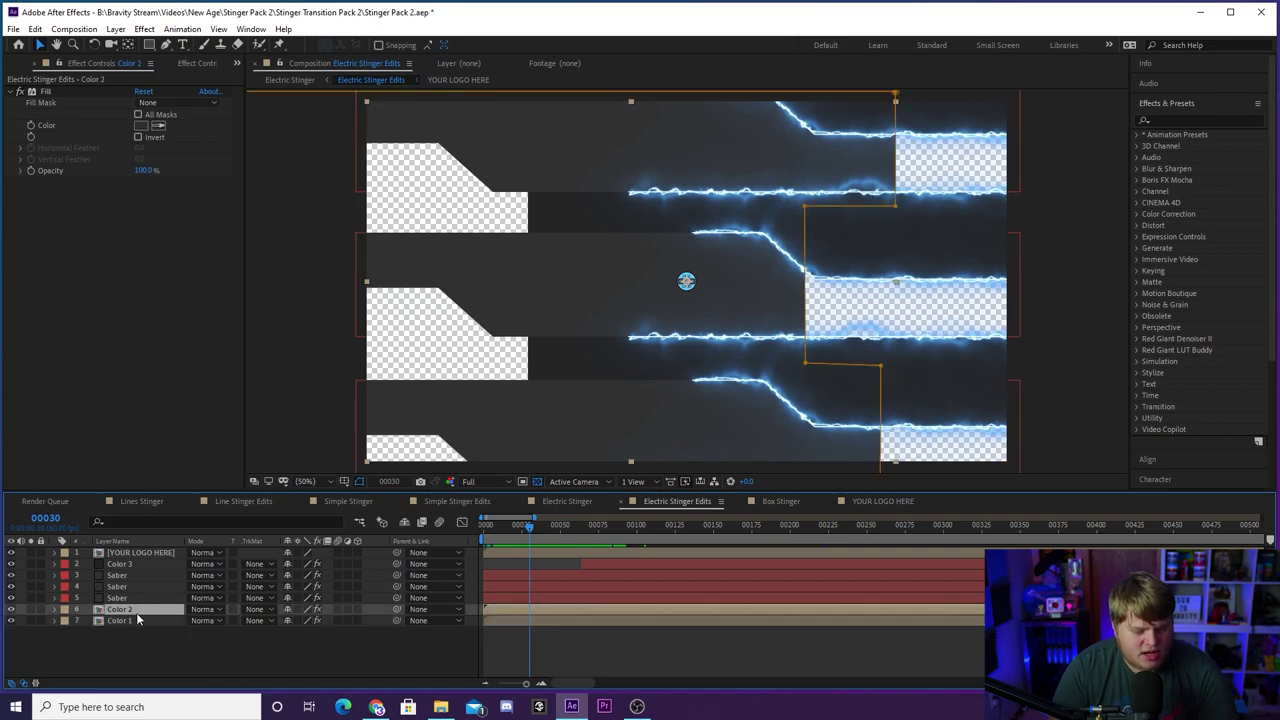
pyautogui.click(141, 620)
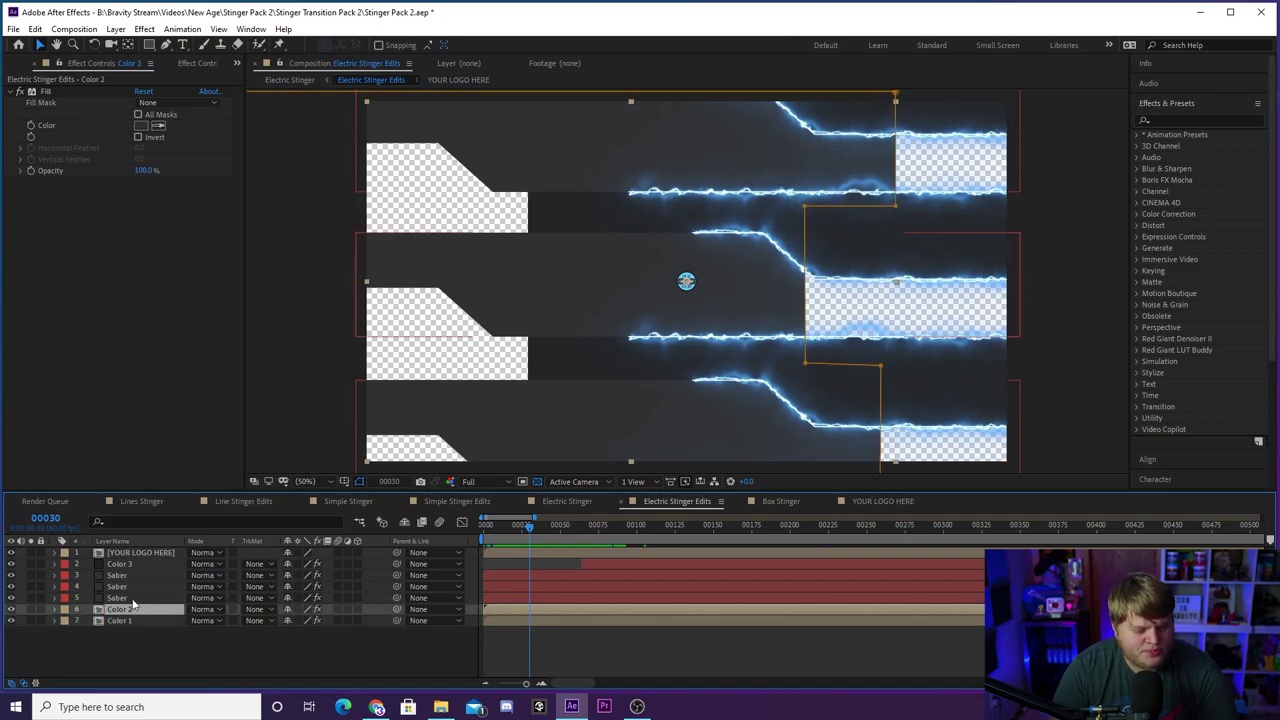
pyautogui.click(135, 598)
pyautogui.click(137, 587)
pyautogui.click(138, 576)
pyautogui.click(138, 588)
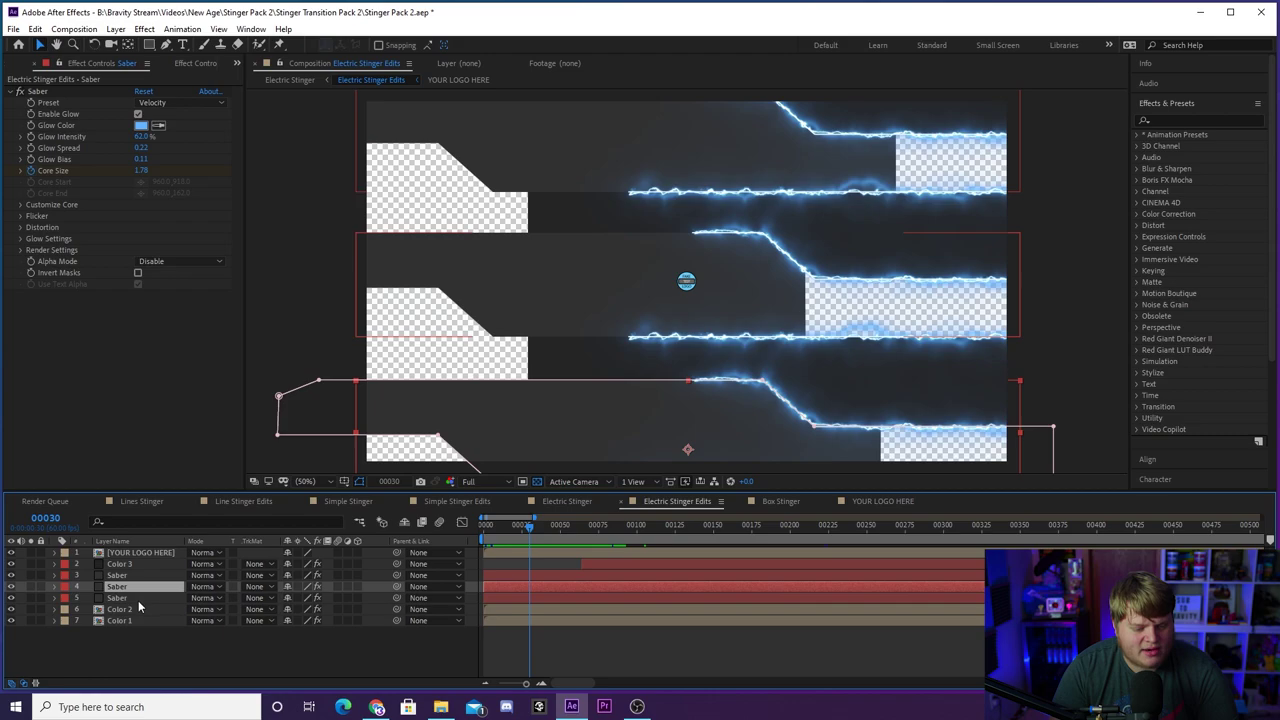
# Step: Switch the middle-lane Saber layer to the Ghost preset with an orange glow
pyautogui.click(138, 598)
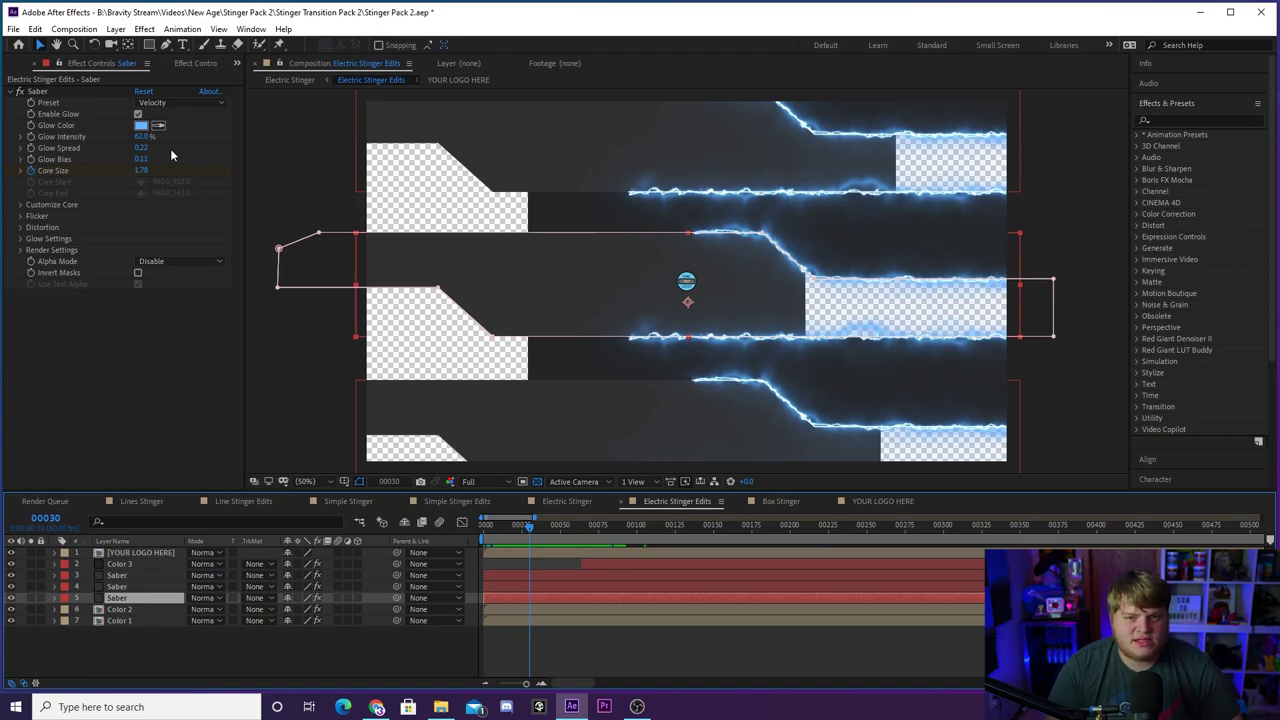
pyautogui.click(168, 104)
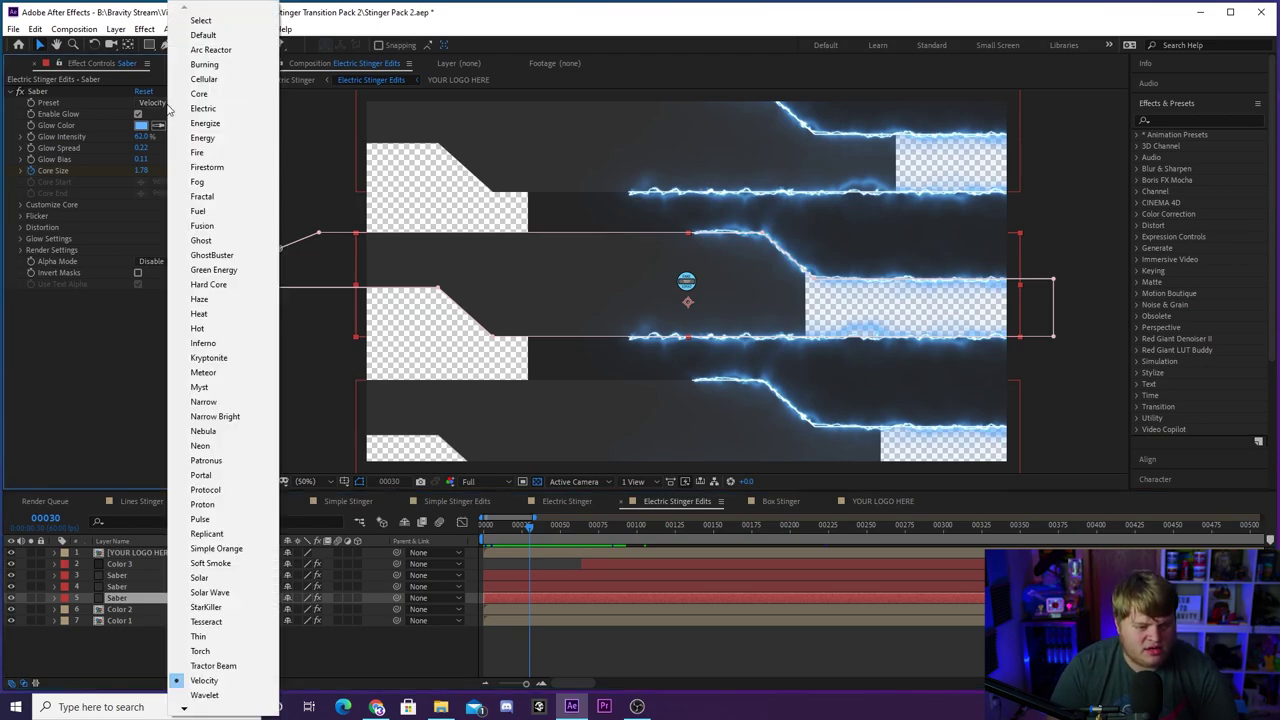
pyautogui.click(210, 240)
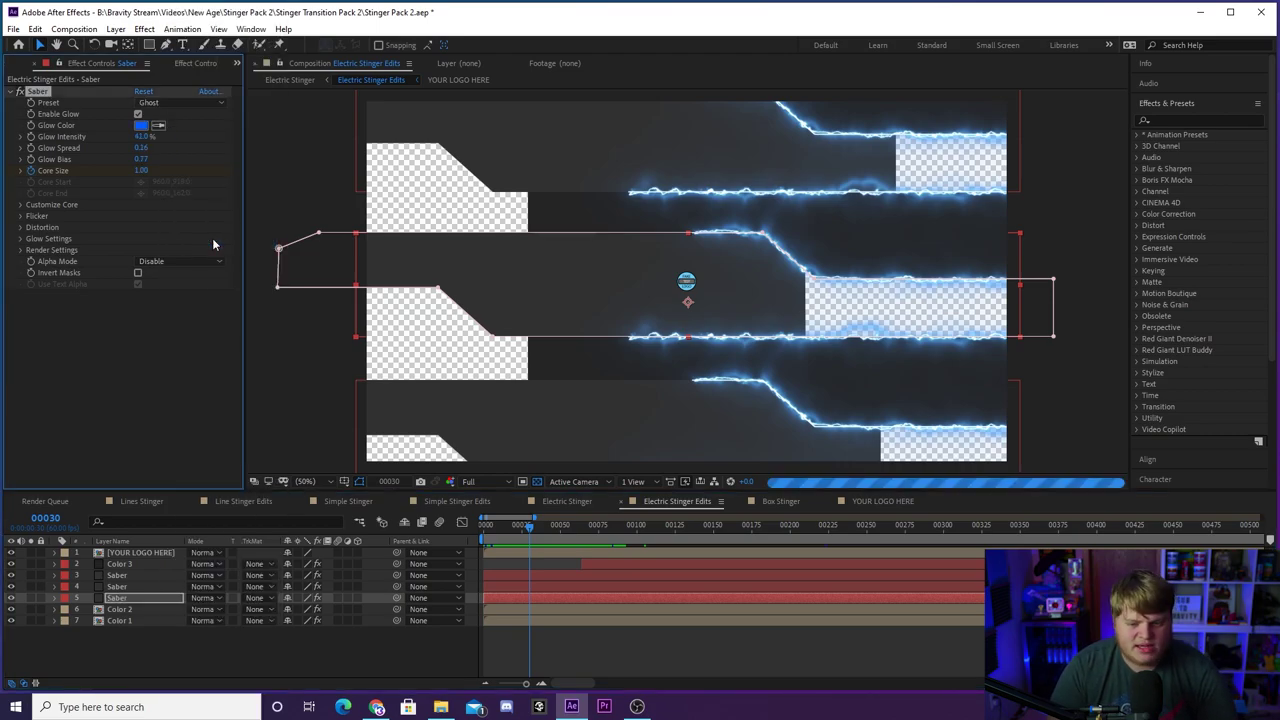
pyautogui.click(141, 126)
pyautogui.click(776, 545)
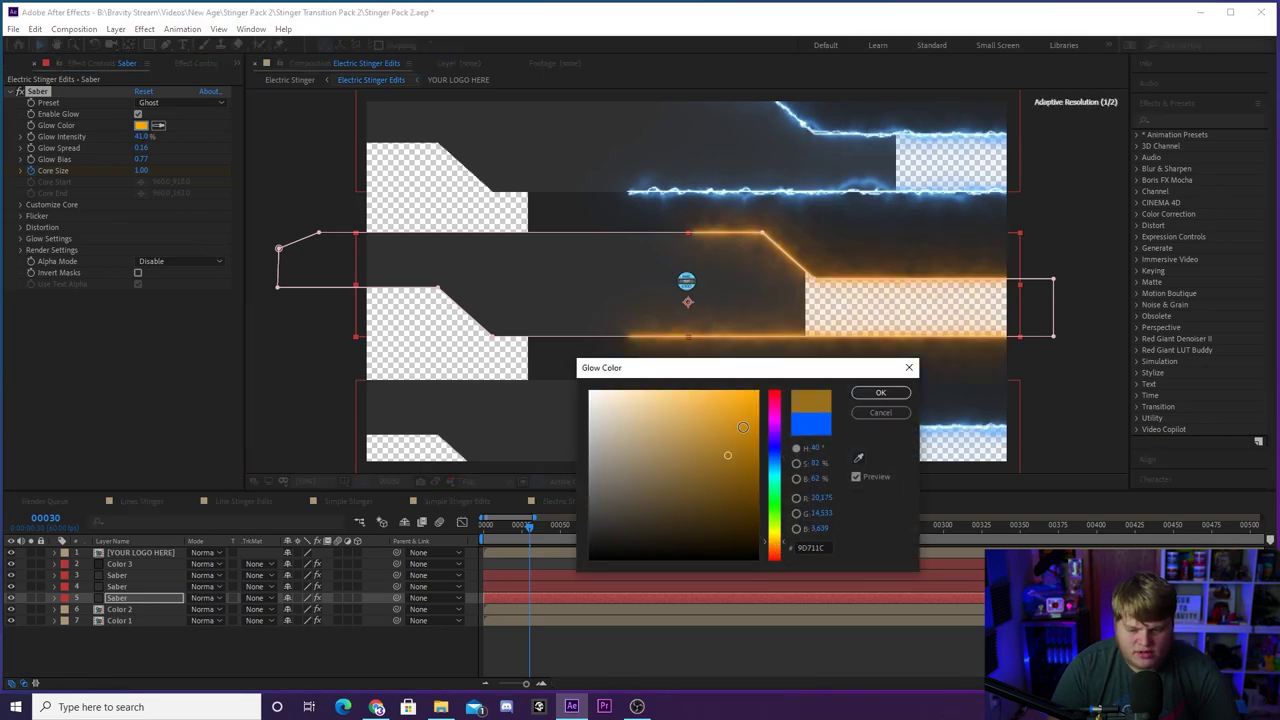
pyautogui.click(880, 393)
# Step: Undo the orange Ghost glow back to blue, then preview the Electric Stinger reveal
pyautogui.click(436, 633)
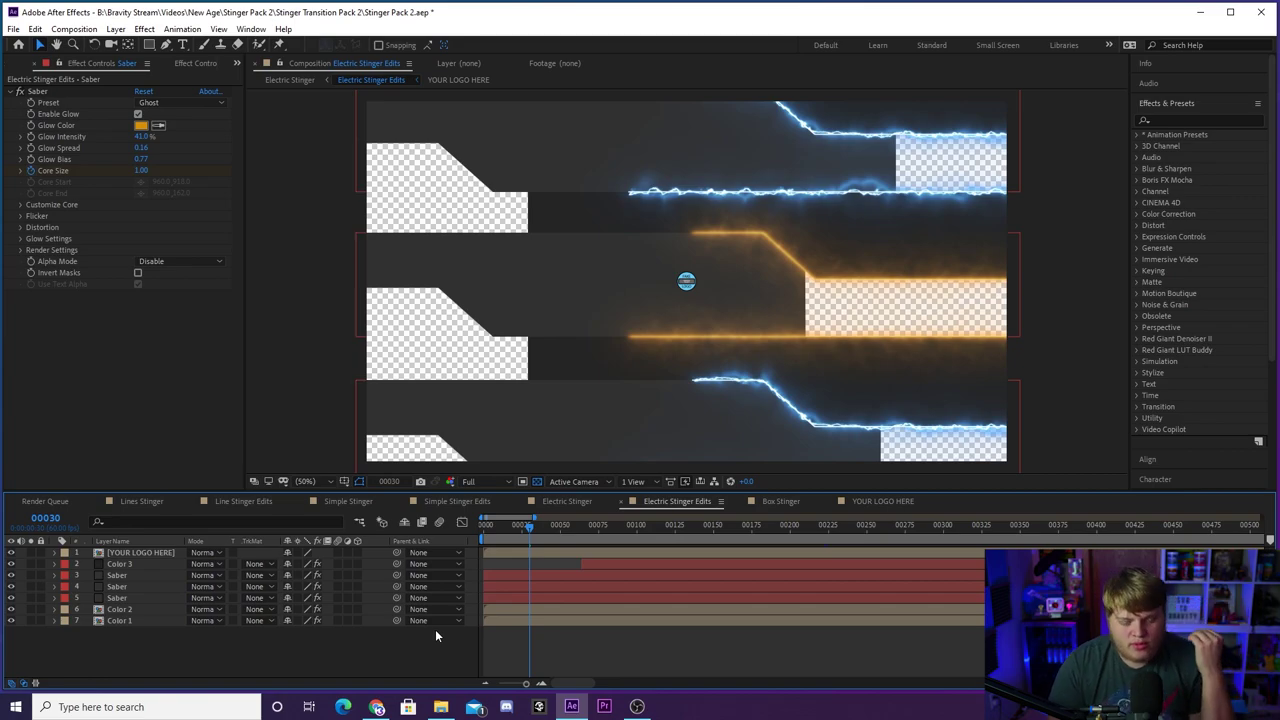
pyautogui.hotkey('ctrl', 'z')
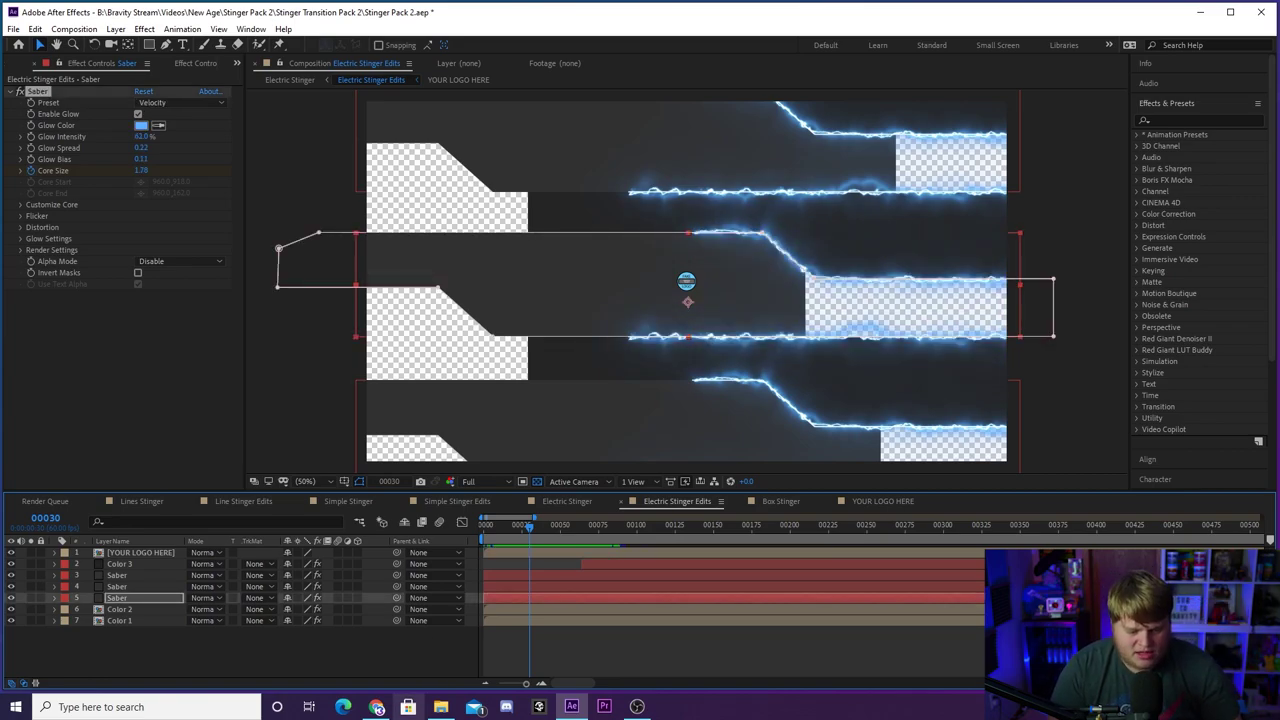
pyautogui.click(397, 657)
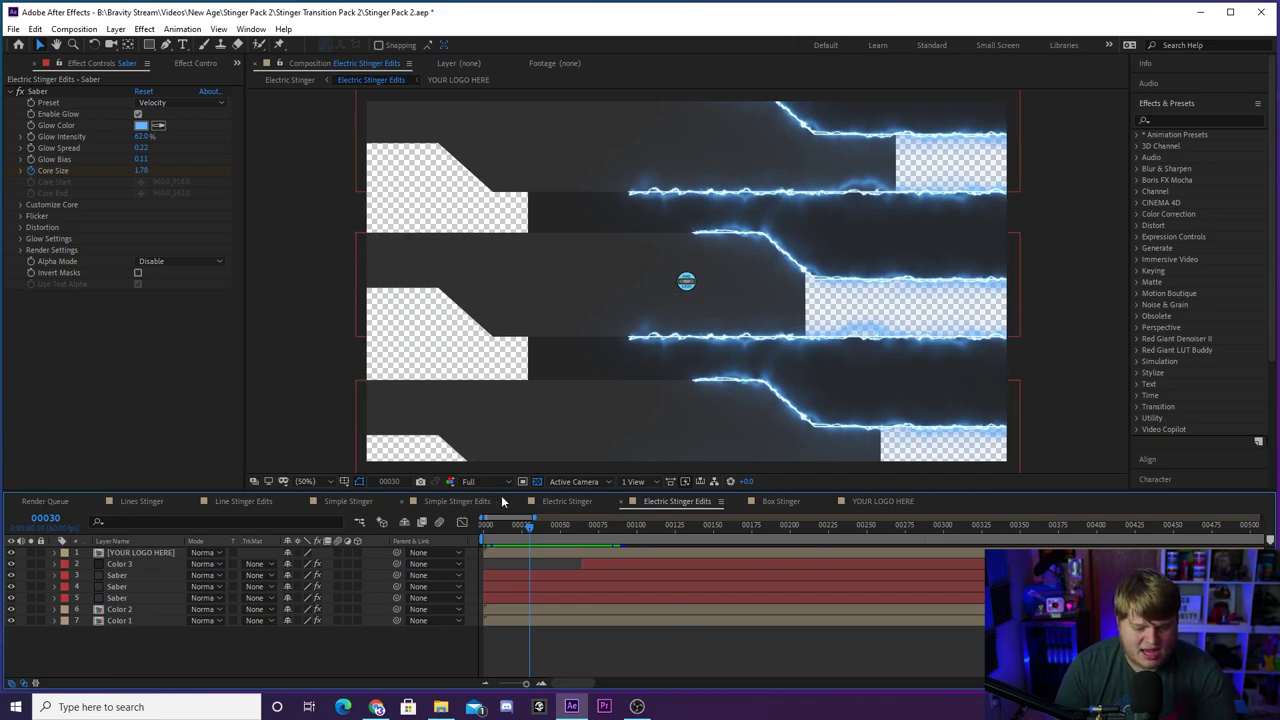
pyautogui.click(567, 501)
pyautogui.press('space')
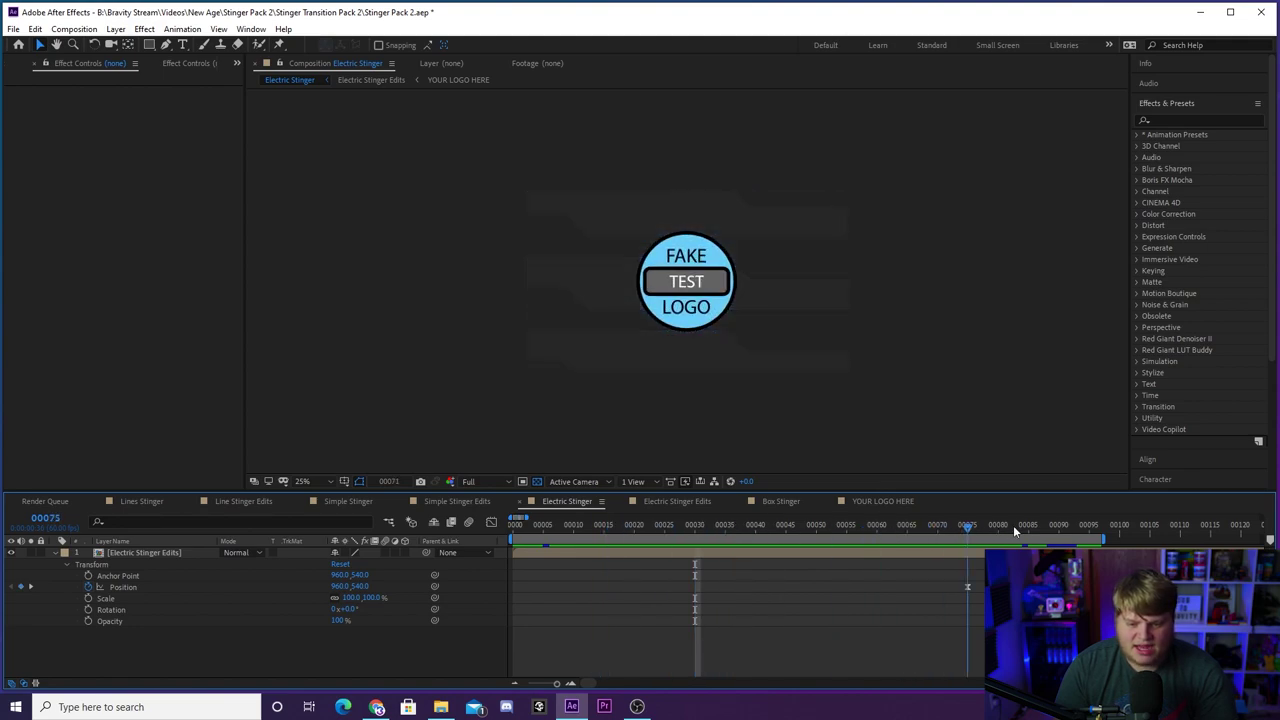
# Step: Jump to frame 00037 of the Electric Stinger reveal, then open Box Stinger
pyautogui.click(737, 527)
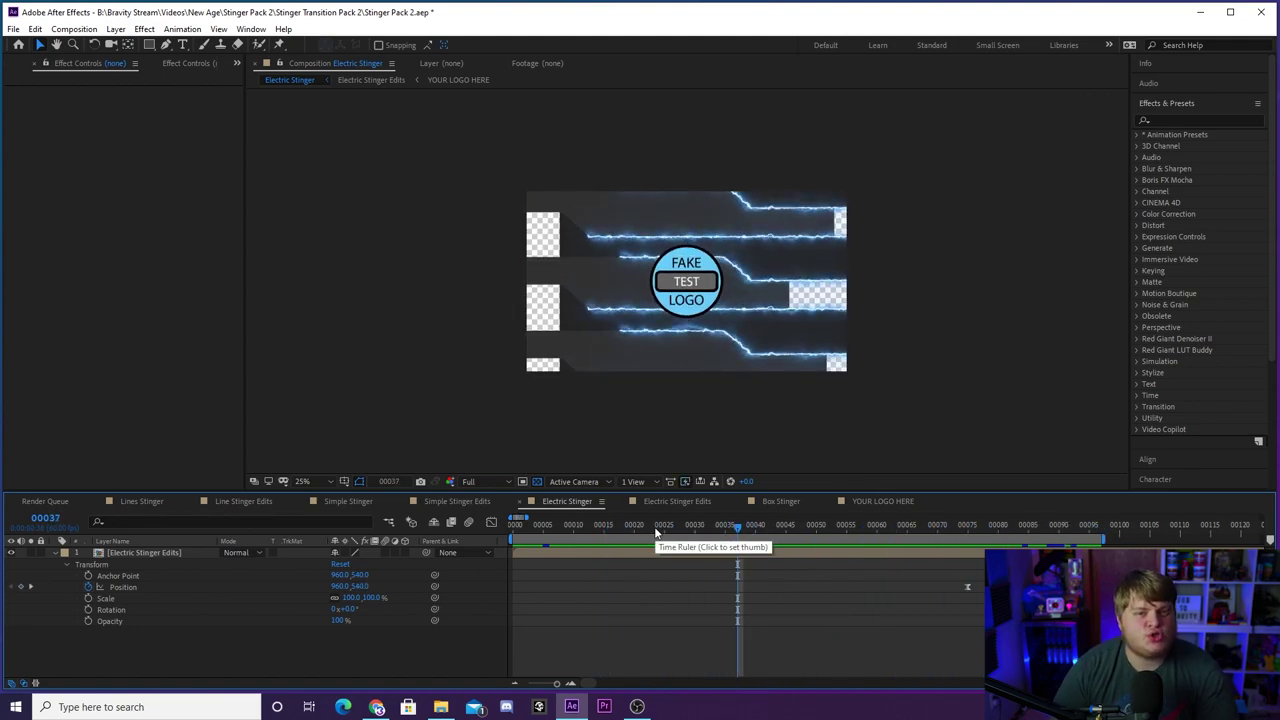
pyautogui.click(793, 501)
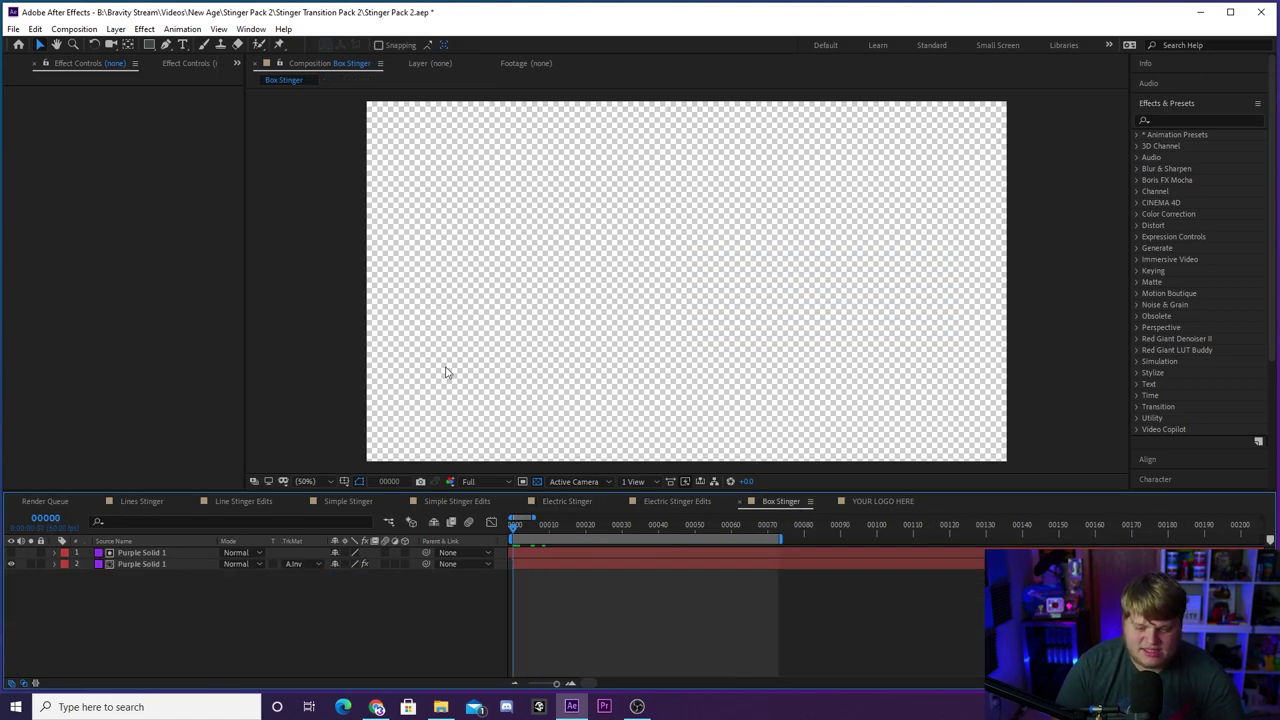
pyautogui.press('space')
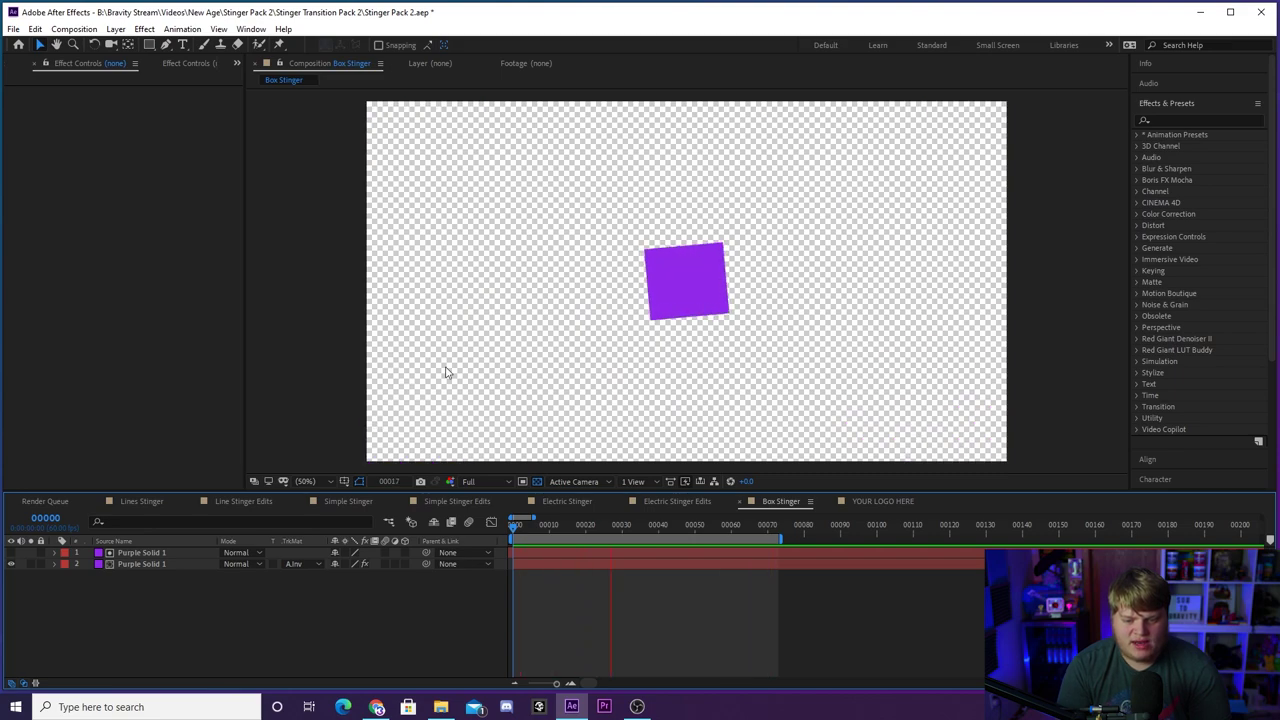
pyautogui.press(',')
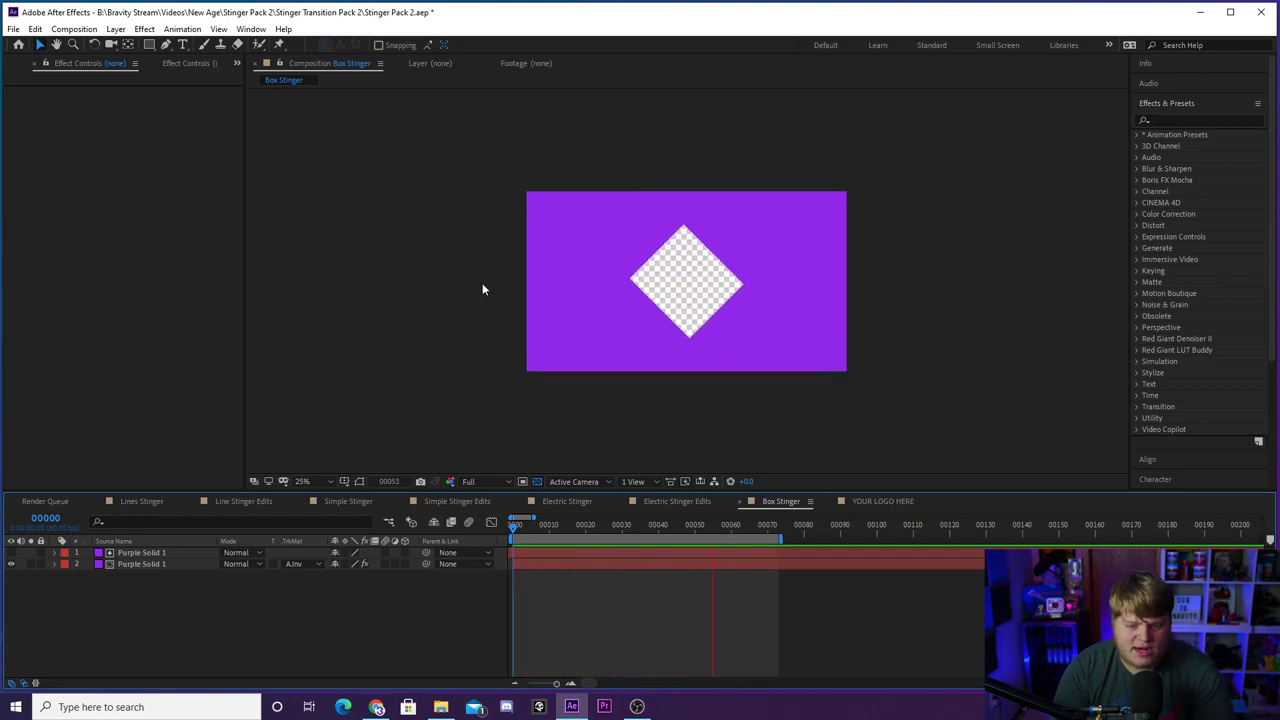
pyautogui.press('space')
pyautogui.moveTo(529, 526); pyautogui.dragTo(308, 545)
pyautogui.press('space')
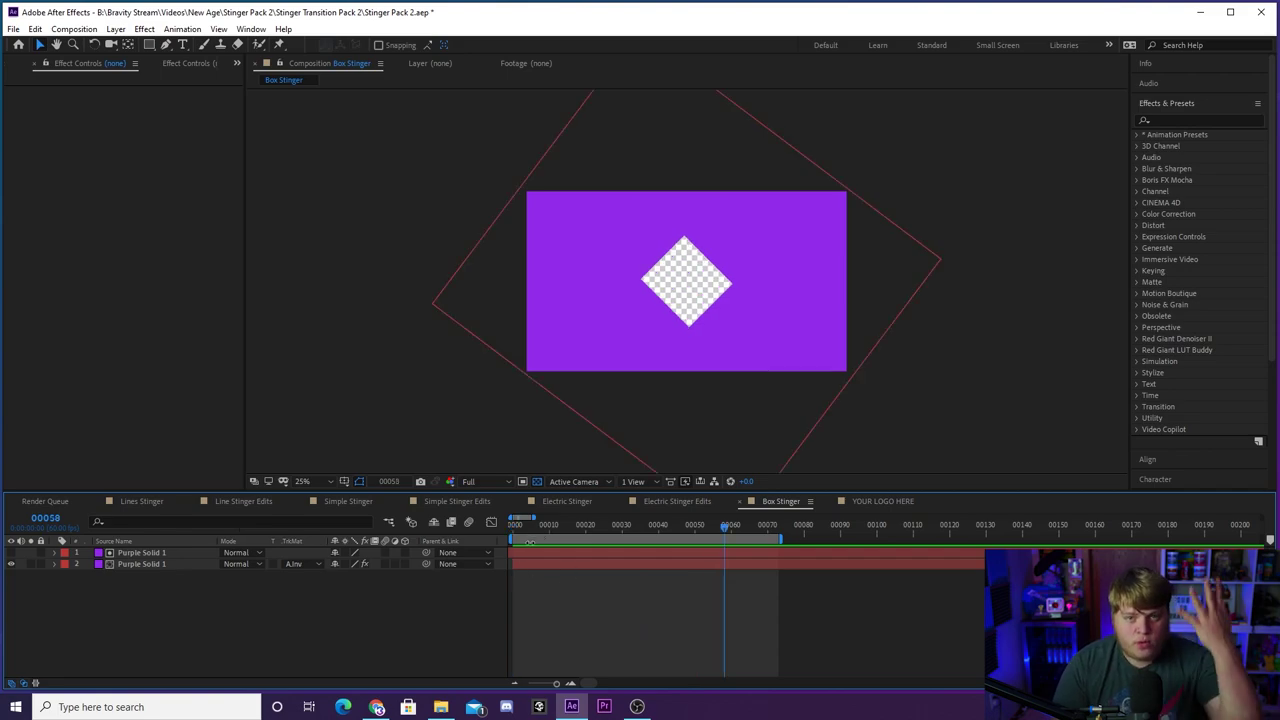
pyautogui.moveTo(557, 524); pyautogui.dragTo(264, 520)
pyautogui.press('space')
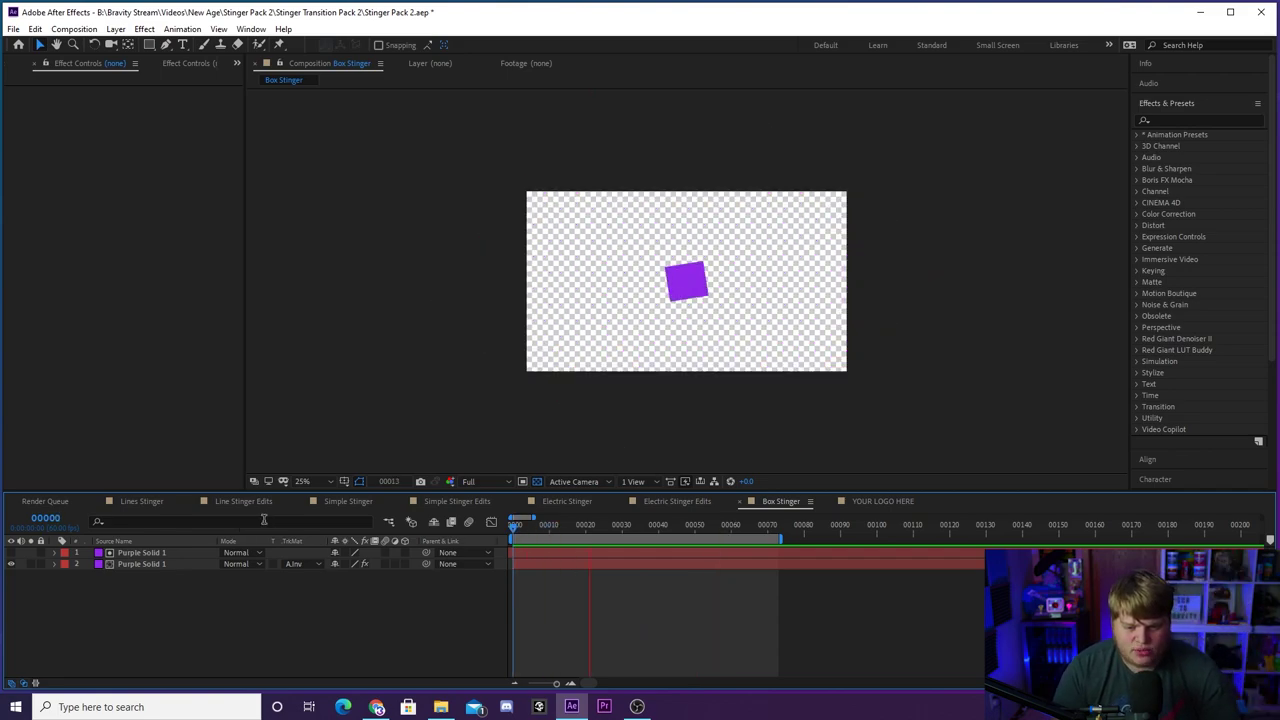
pyautogui.click(612, 530)
pyautogui.moveTo(612, 533); pyautogui.dragTo(582, 530)
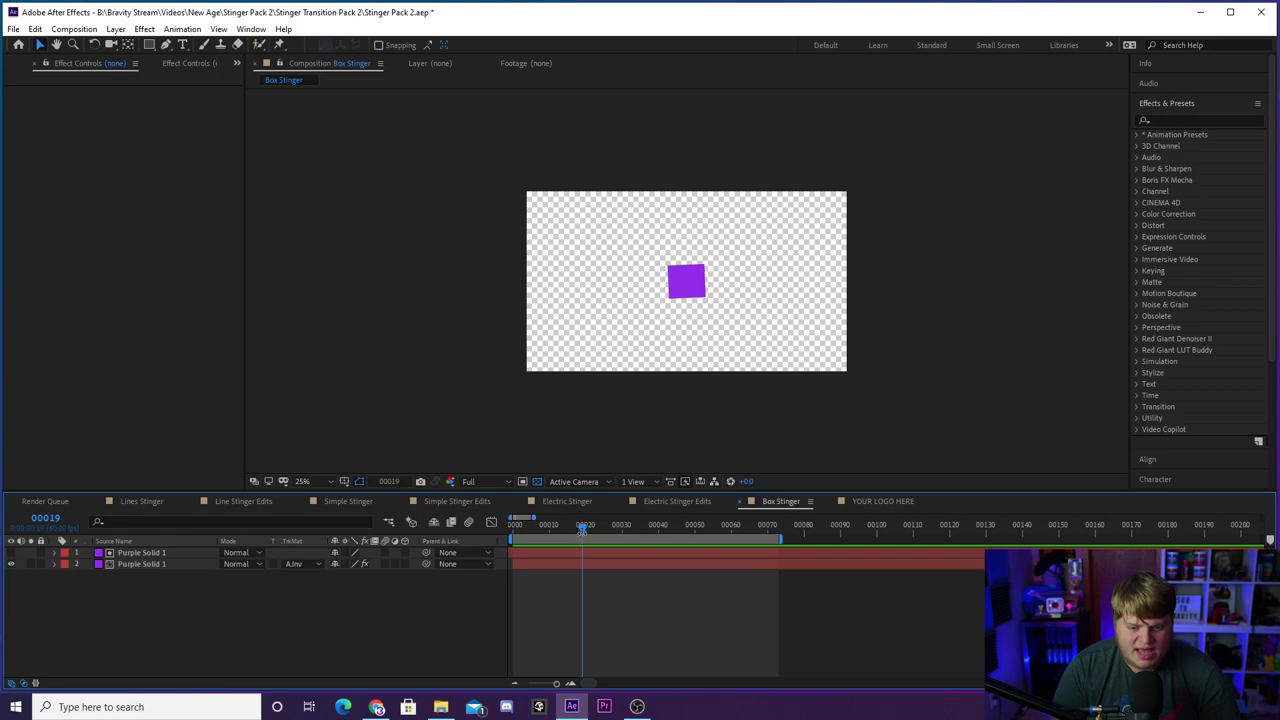
pyautogui.click(168, 567)
pyautogui.click(169, 556)
pyautogui.click(170, 564)
pyautogui.click(172, 554)
pyautogui.click(175, 566)
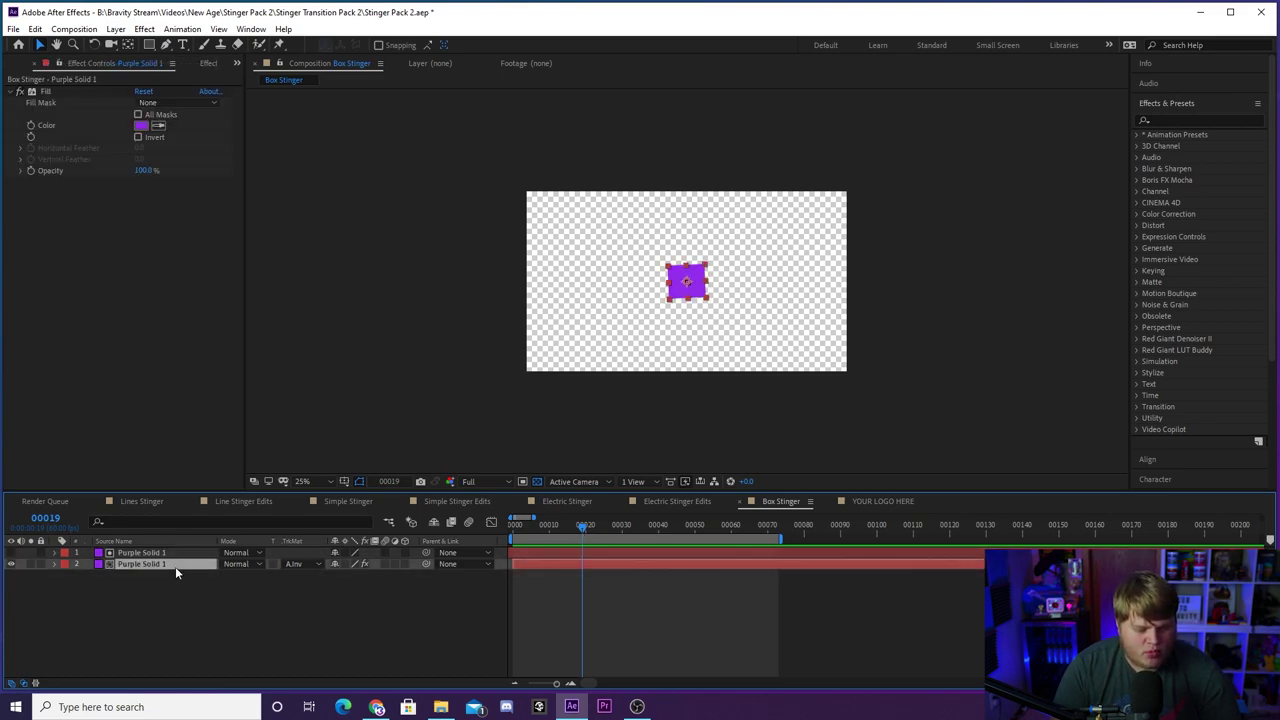
pyautogui.click(48, 91)
pyautogui.click(141, 126)
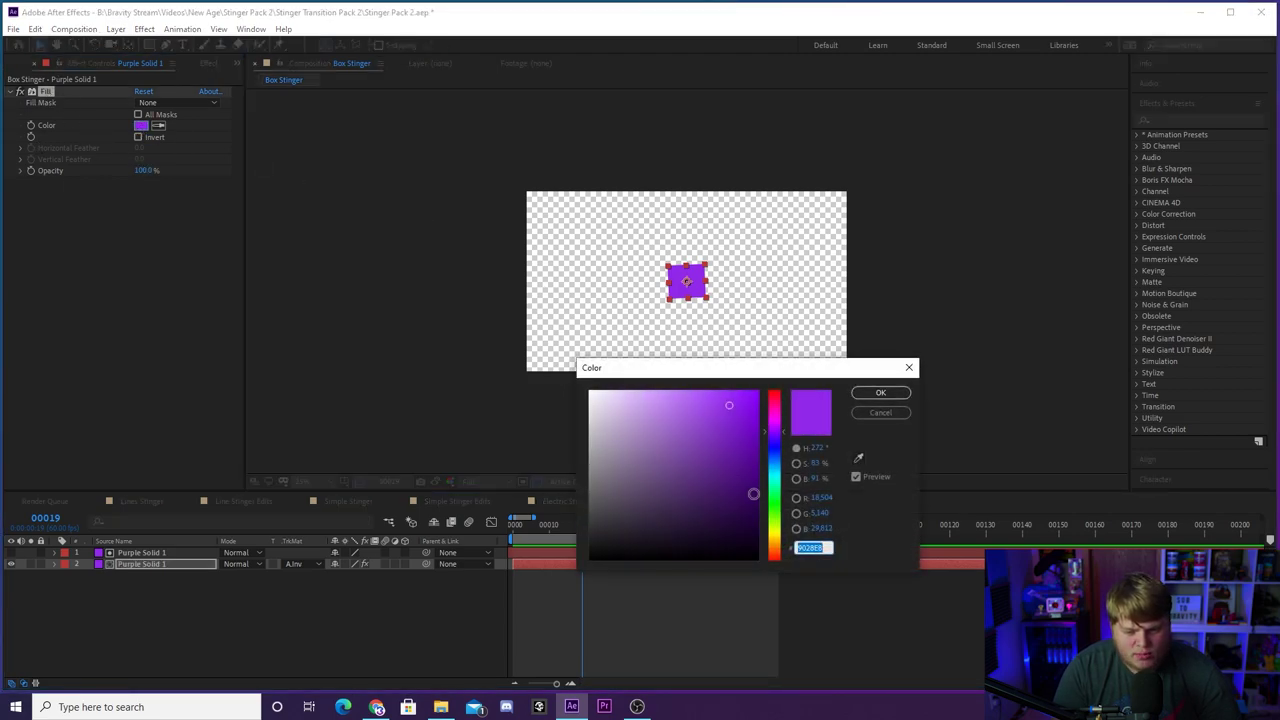
pyautogui.write('1AD9A1')
pyautogui.click(880, 392)
pyautogui.click(382, 632)
pyautogui.hotkey('ctrl', 'z')
pyautogui.hotkey('ctrl', 'z')
pyautogui.hotkey('ctrl', 'z')
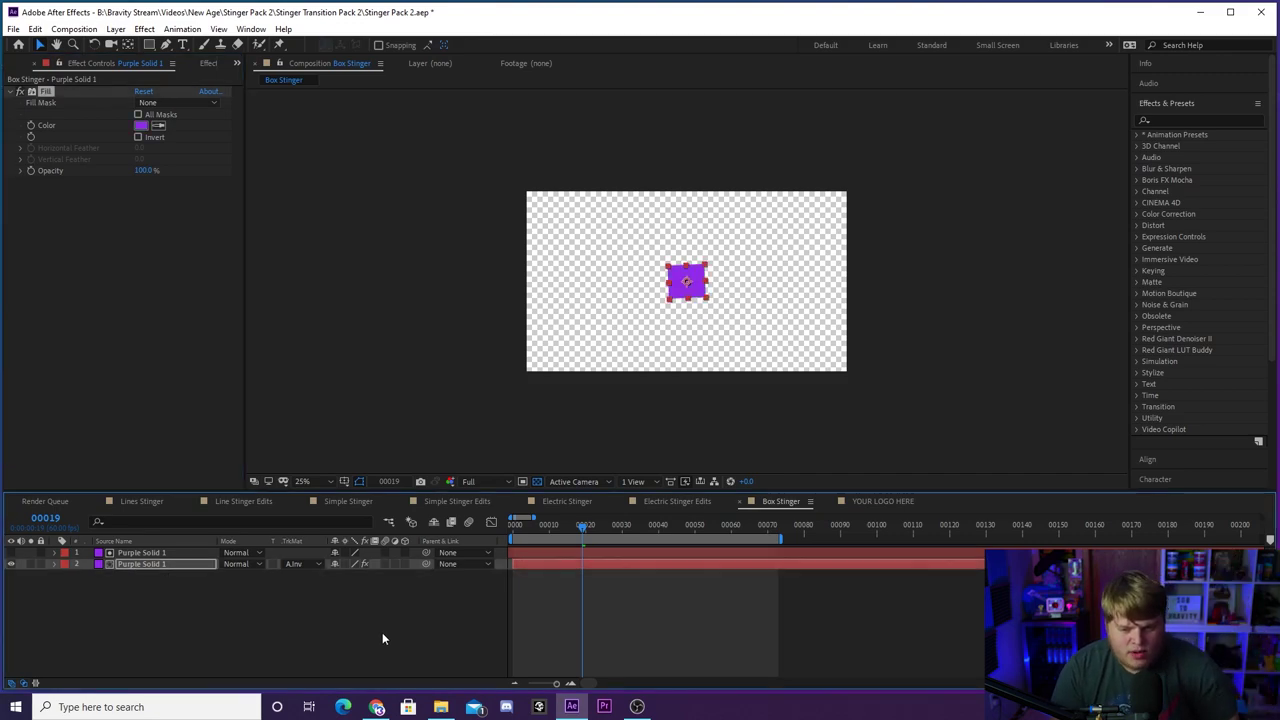
pyautogui.press('Home')
pyautogui.press('space')
pyautogui.press('space')
pyautogui.press('space')
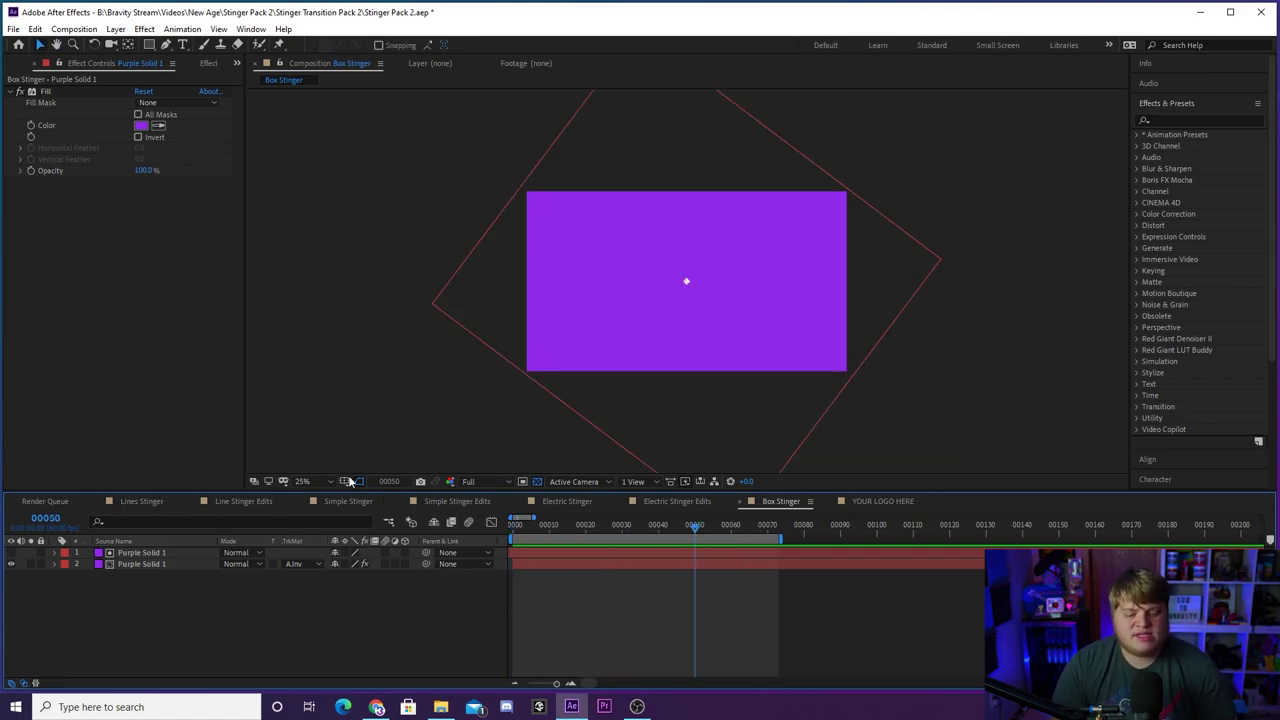
pyautogui.click(141, 501)
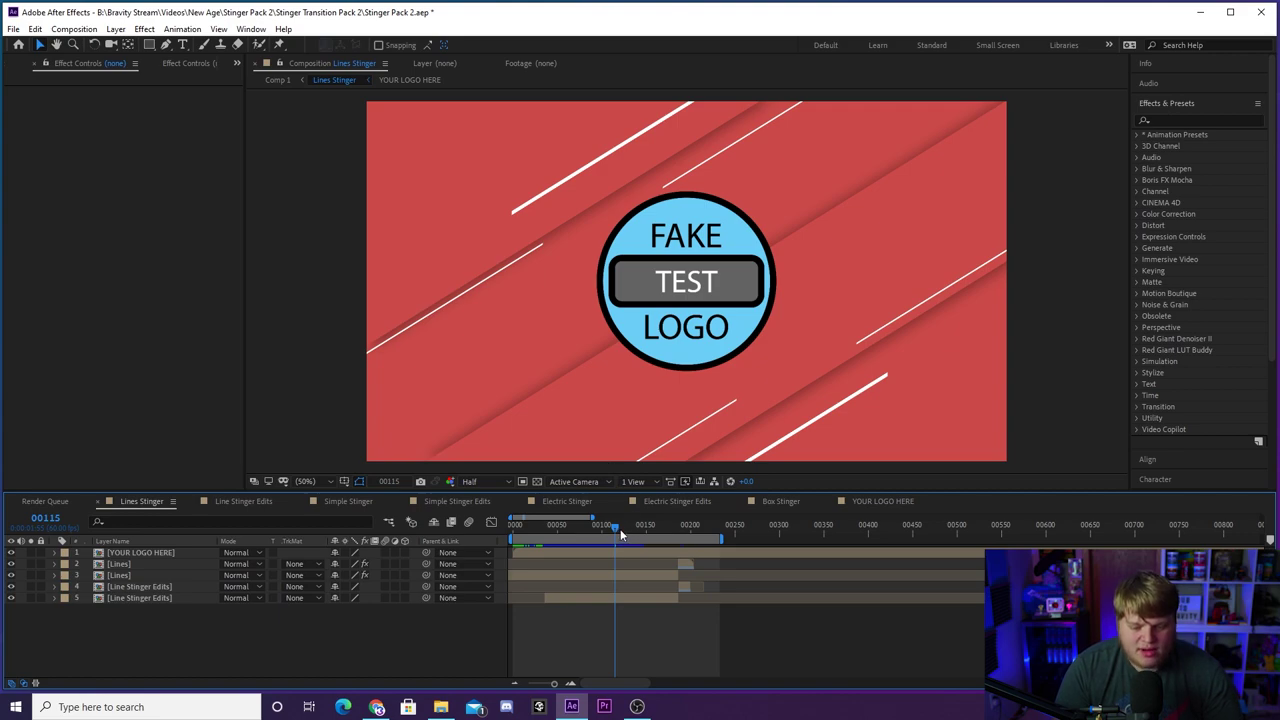
# Step: Scrub the Lines Stinger timeline between frames 00104 and 00230, then back to the full logo
pyautogui.moveTo(614, 525)
pyautogui.mouseDown()
pyautogui.moveTo(672, 522)
pyautogui.moveTo(605, 525)
pyautogui.mouseUp()
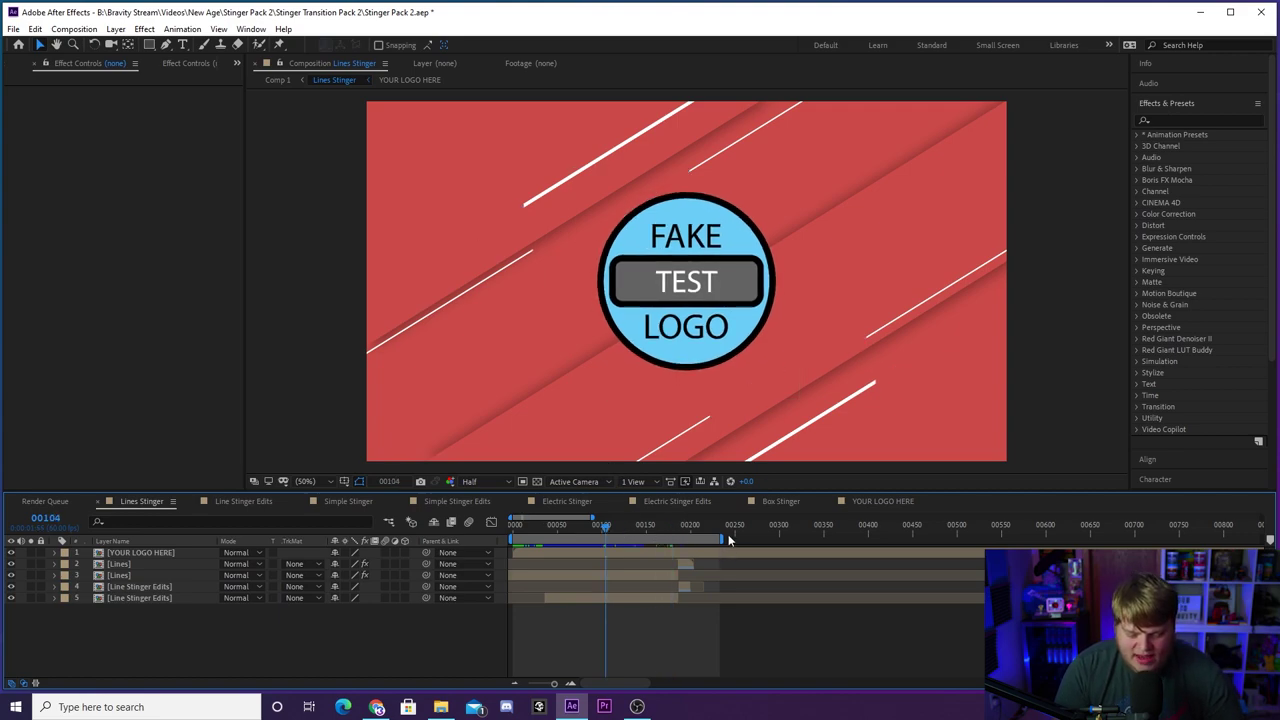
pyautogui.moveTo(608, 526); pyautogui.dragTo(695, 523)
pyautogui.press('Home')
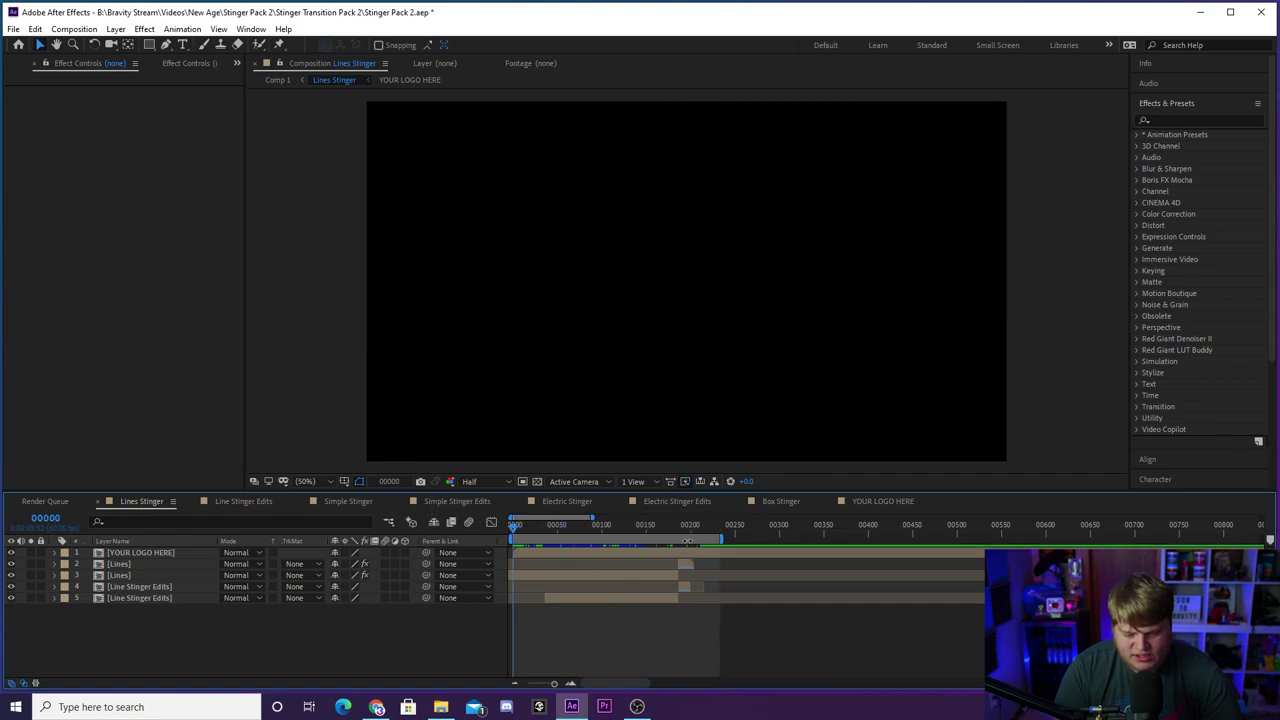
pyautogui.moveTo(617, 535)
pyautogui.mouseDown()
pyautogui.moveTo(609, 525)
pyautogui.moveTo(690, 523)
pyautogui.moveTo(588, 522)
pyautogui.moveTo(604, 527)
pyautogui.mouseUp()
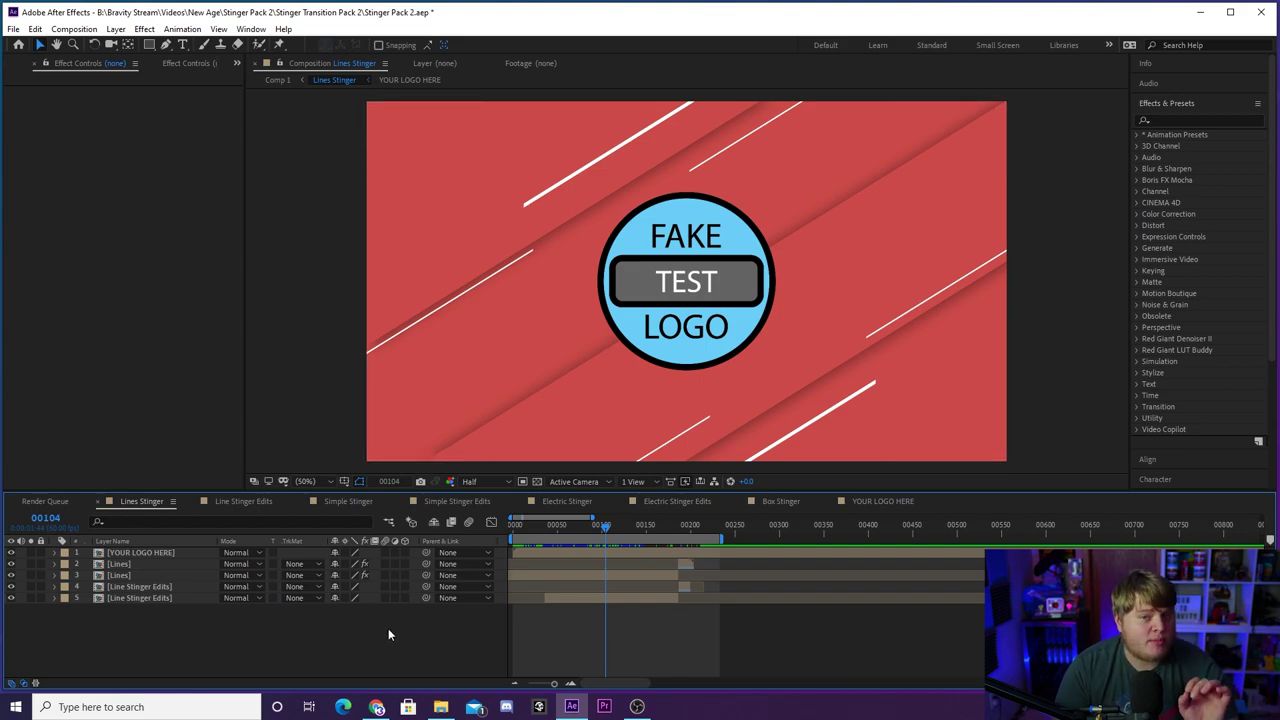
# Step: Click through Line Stinger Edits, Simple Stinger Edits and Simple Stinger, returning to Lines Stinger at frame 00091
pyautogui.click(258, 502)
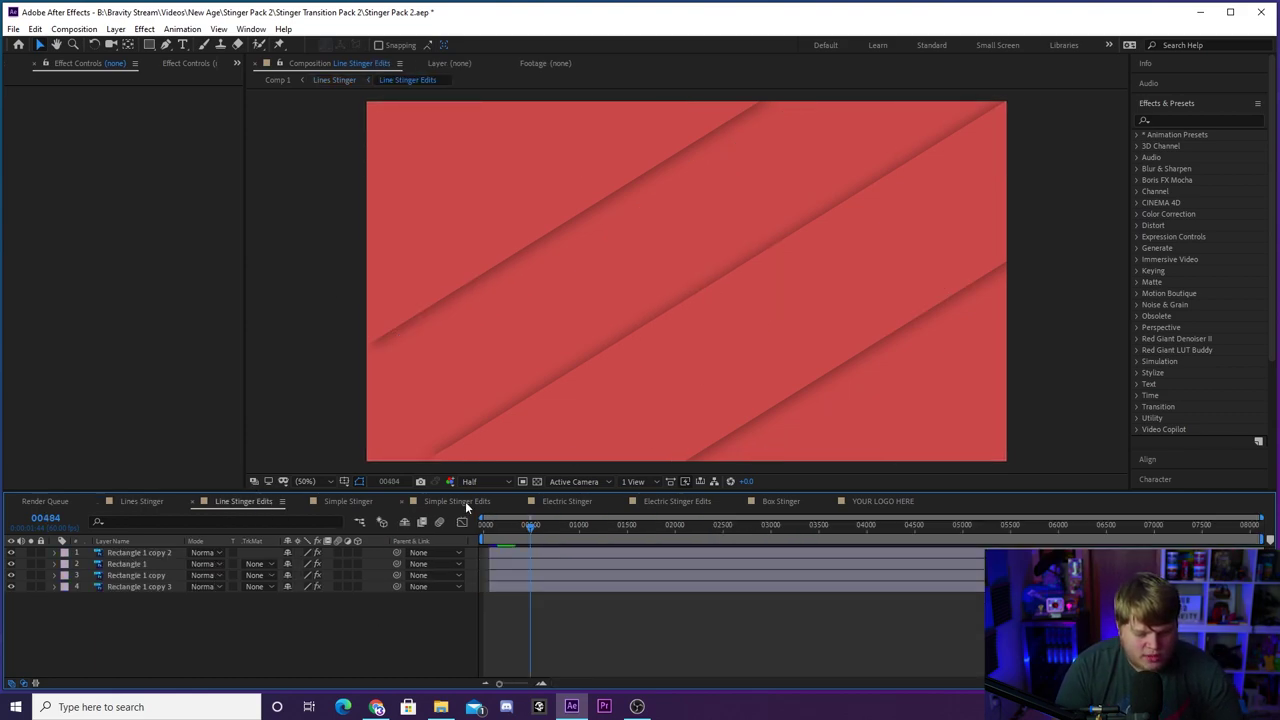
pyautogui.click(466, 502)
pyautogui.click(342, 498)
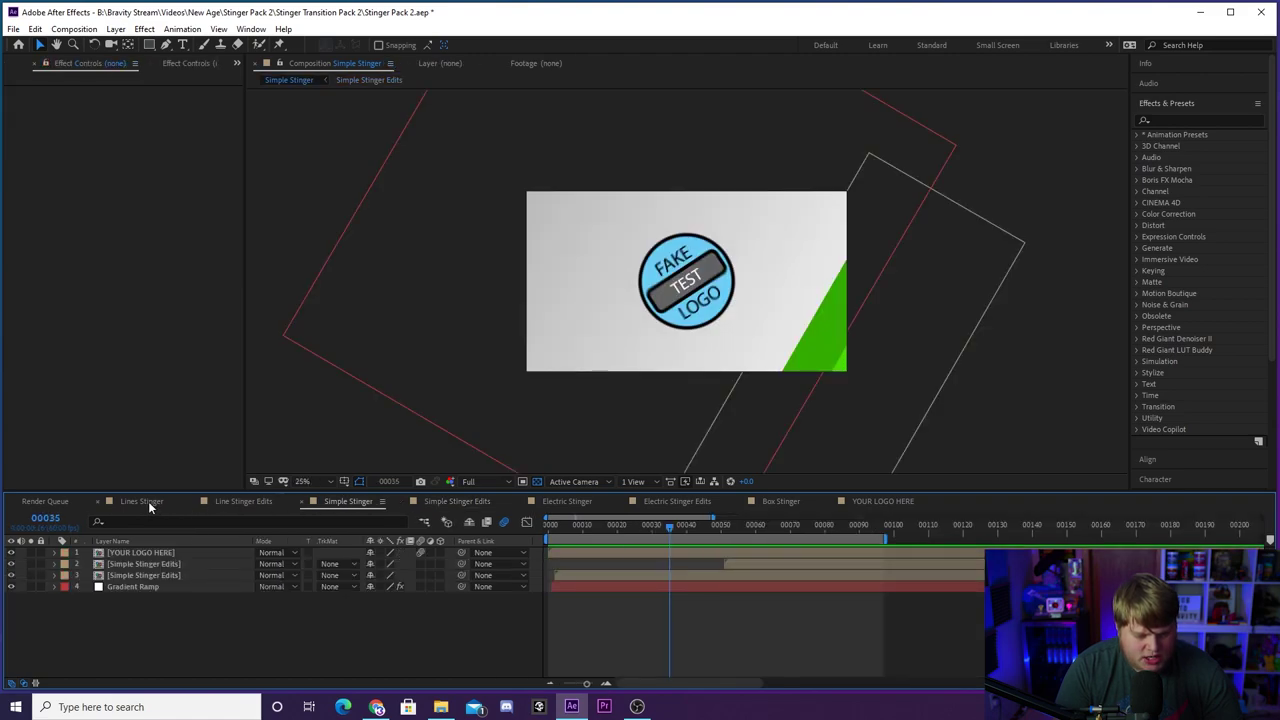
pyautogui.click(148, 501)
pyautogui.moveTo(606, 527); pyautogui.dragTo(569, 526)
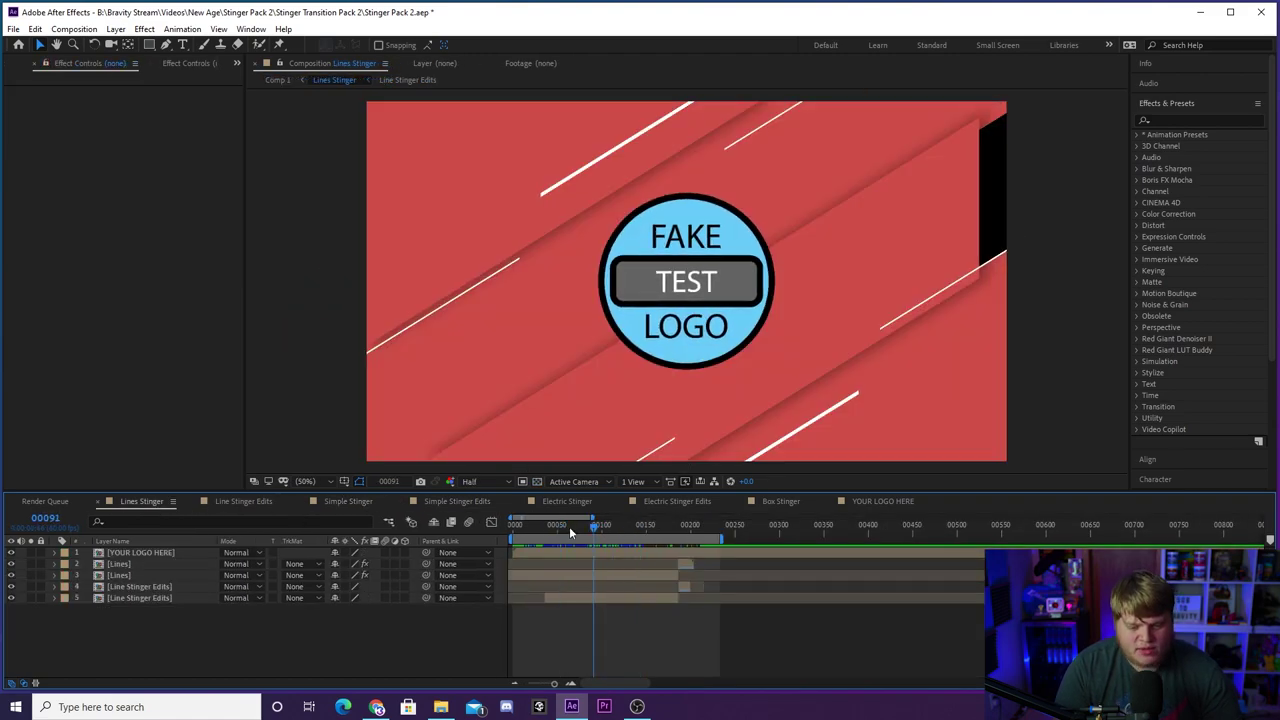
pyautogui.click(86, 30)
# Step: Add Lines Stinger to the render queue with QuickTime output and RGB + Alpha channels
pyautogui.click(140, 145)
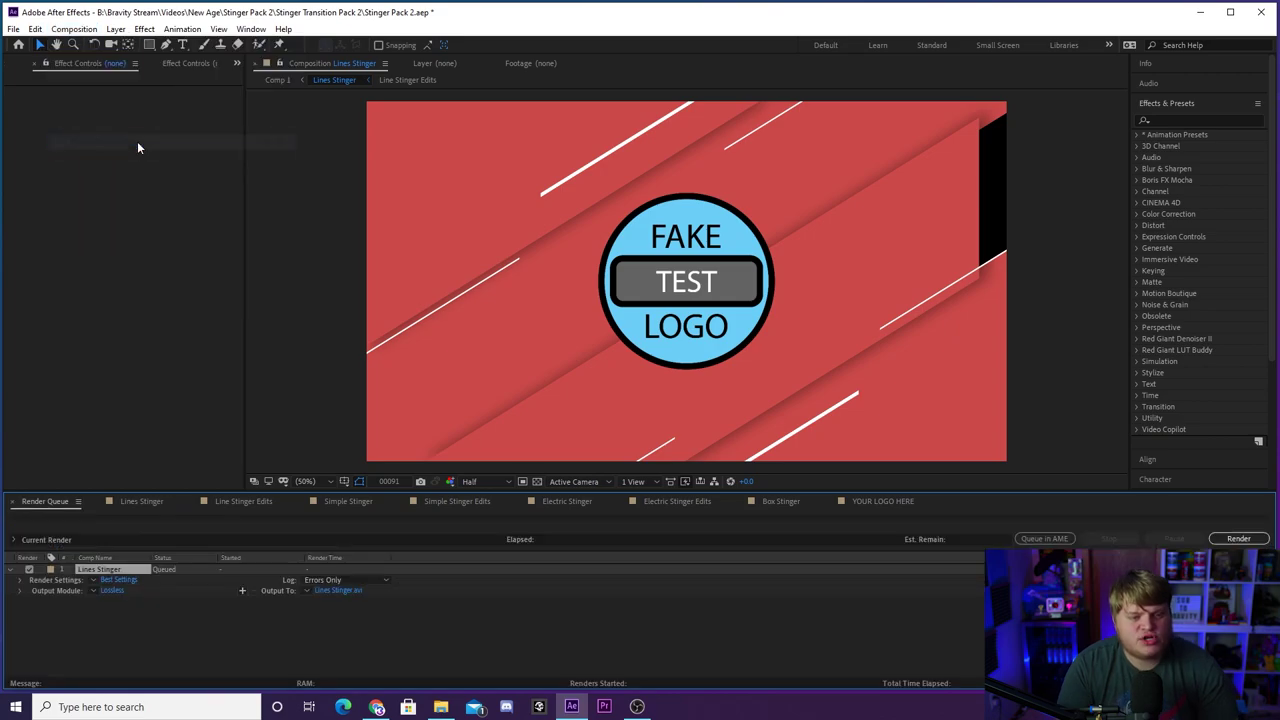
pyautogui.click(112, 591)
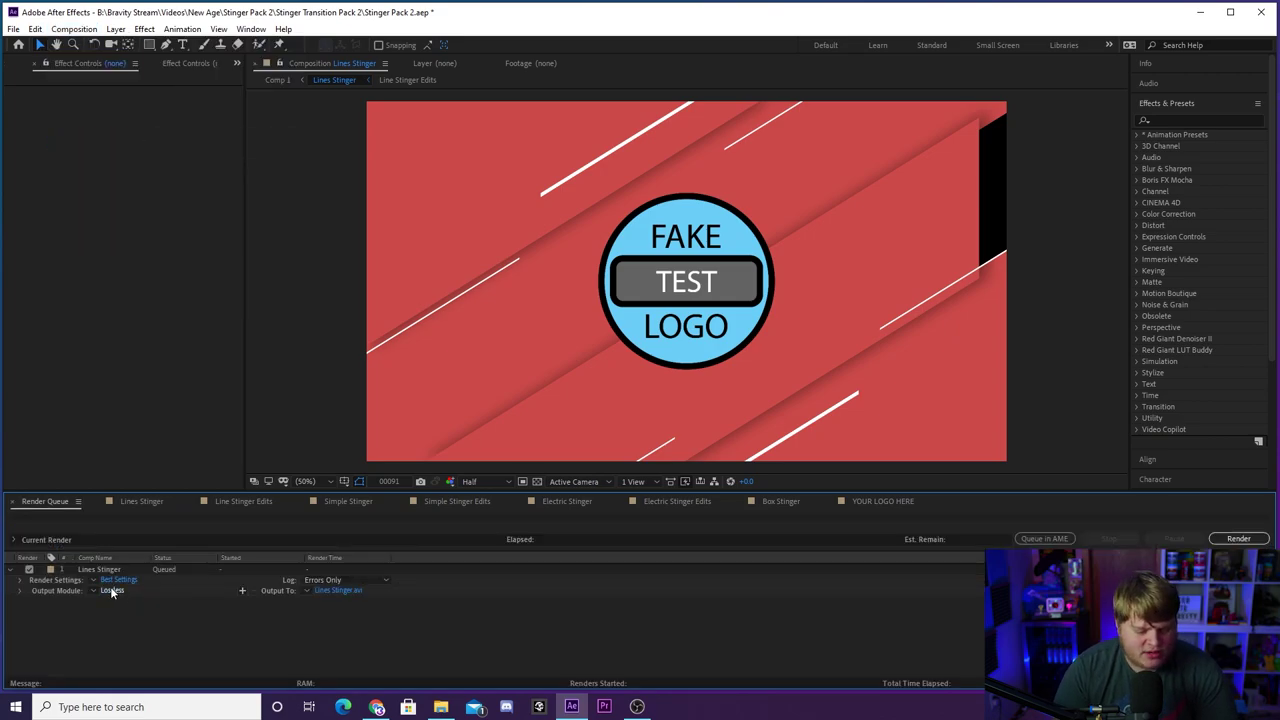
pyautogui.click(118, 592)
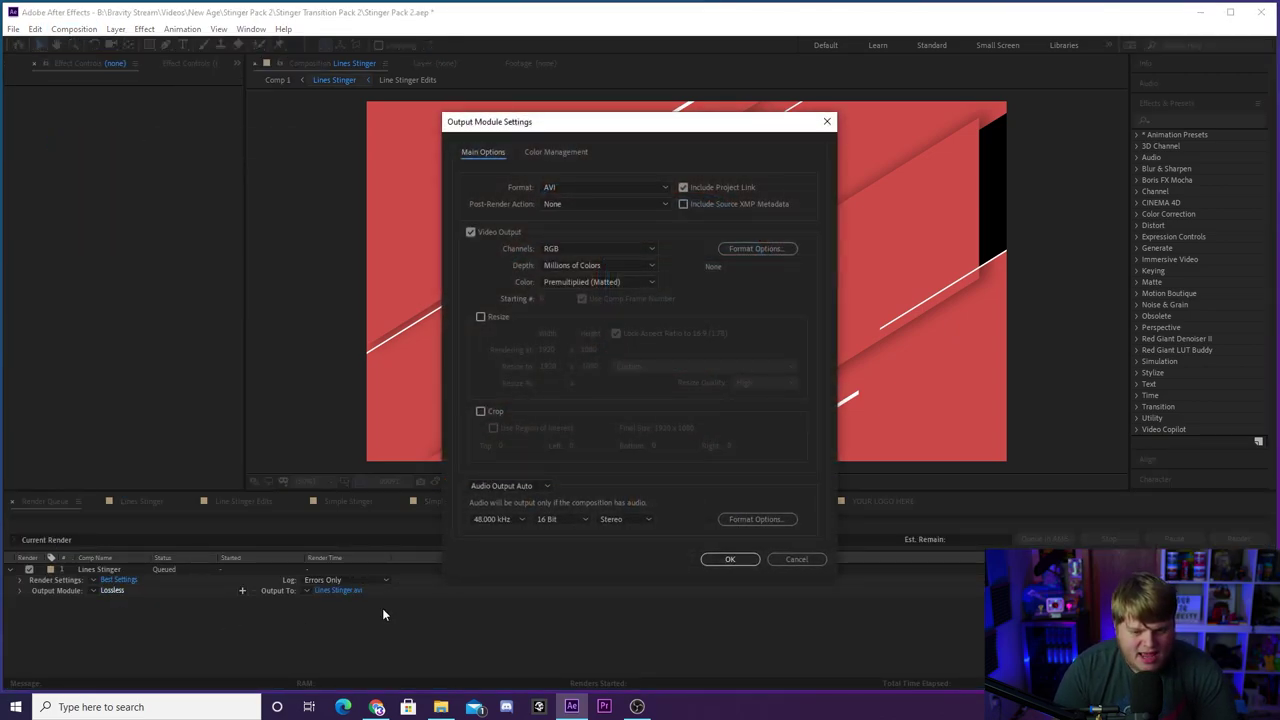
pyautogui.click(552, 190)
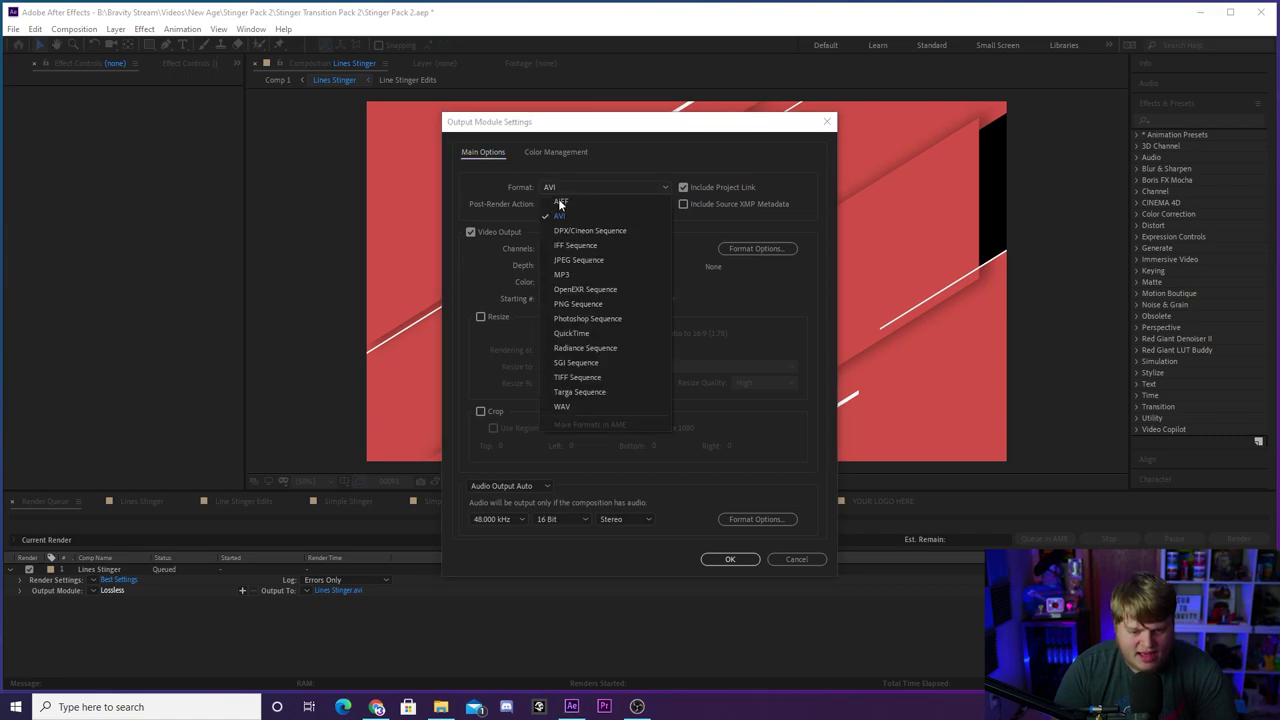
pyautogui.click(594, 328)
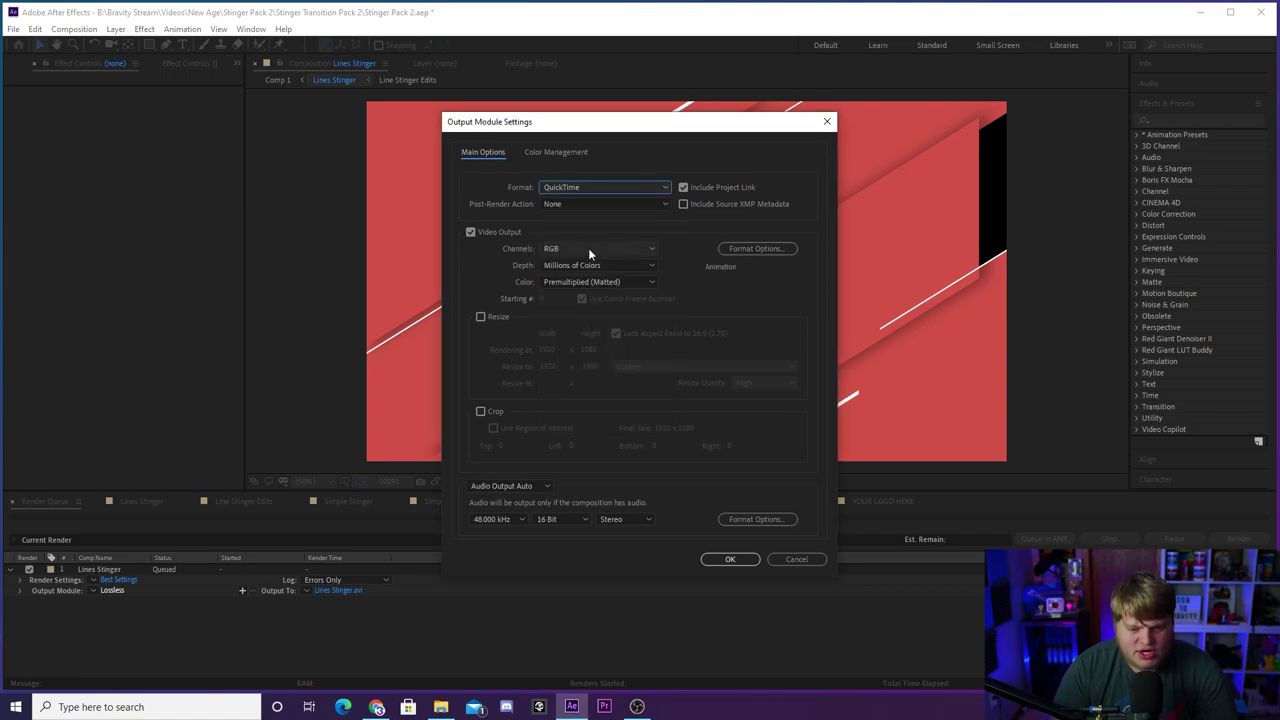
pyautogui.click(580, 248)
pyautogui.click(584, 291)
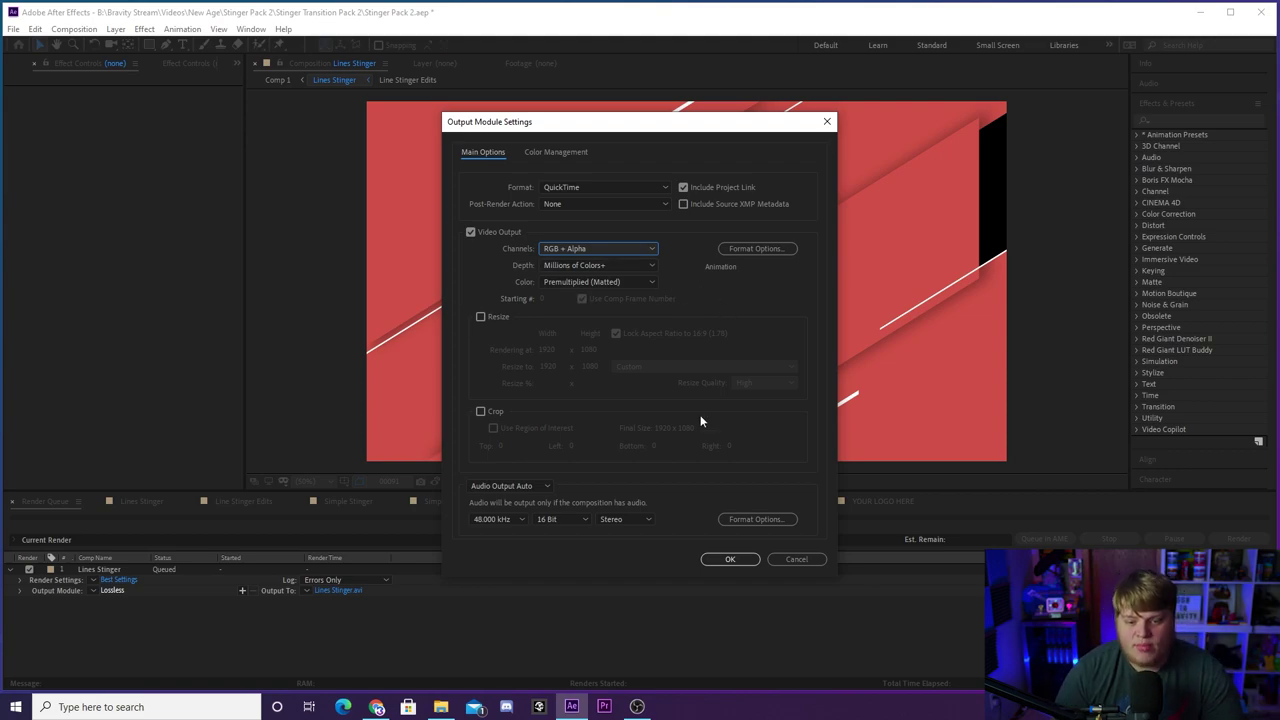
pyautogui.click(731, 559)
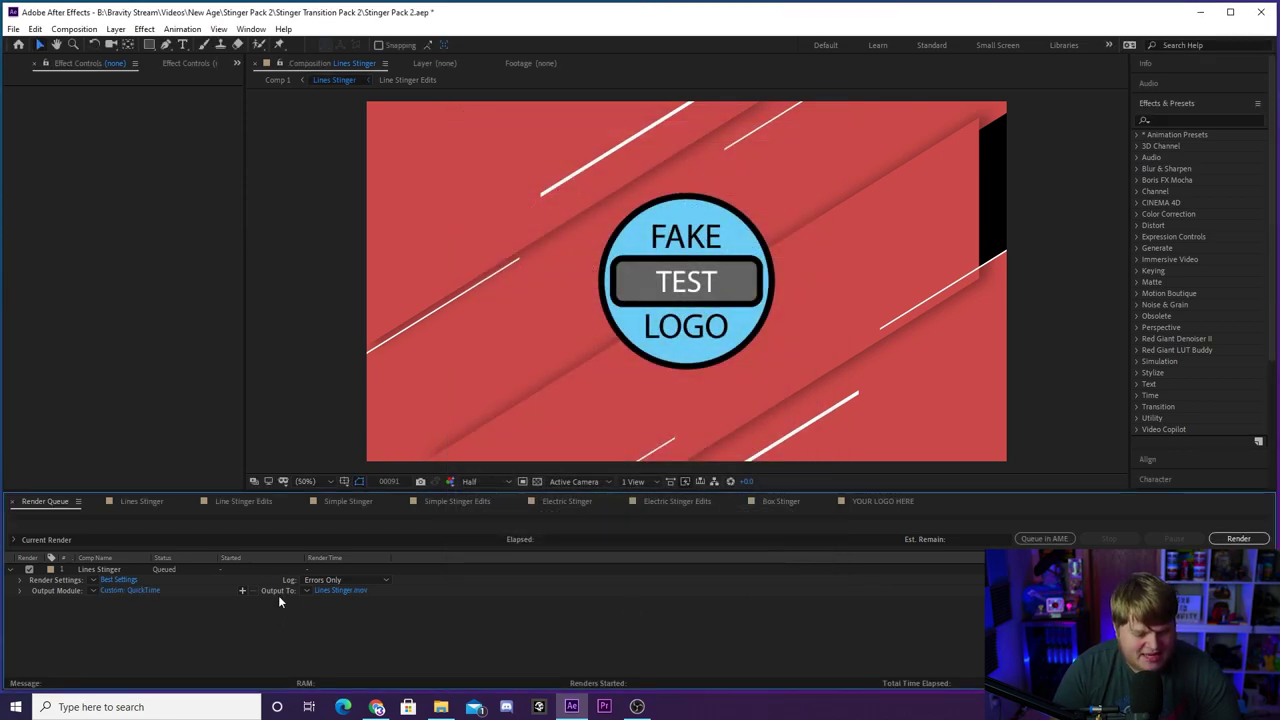